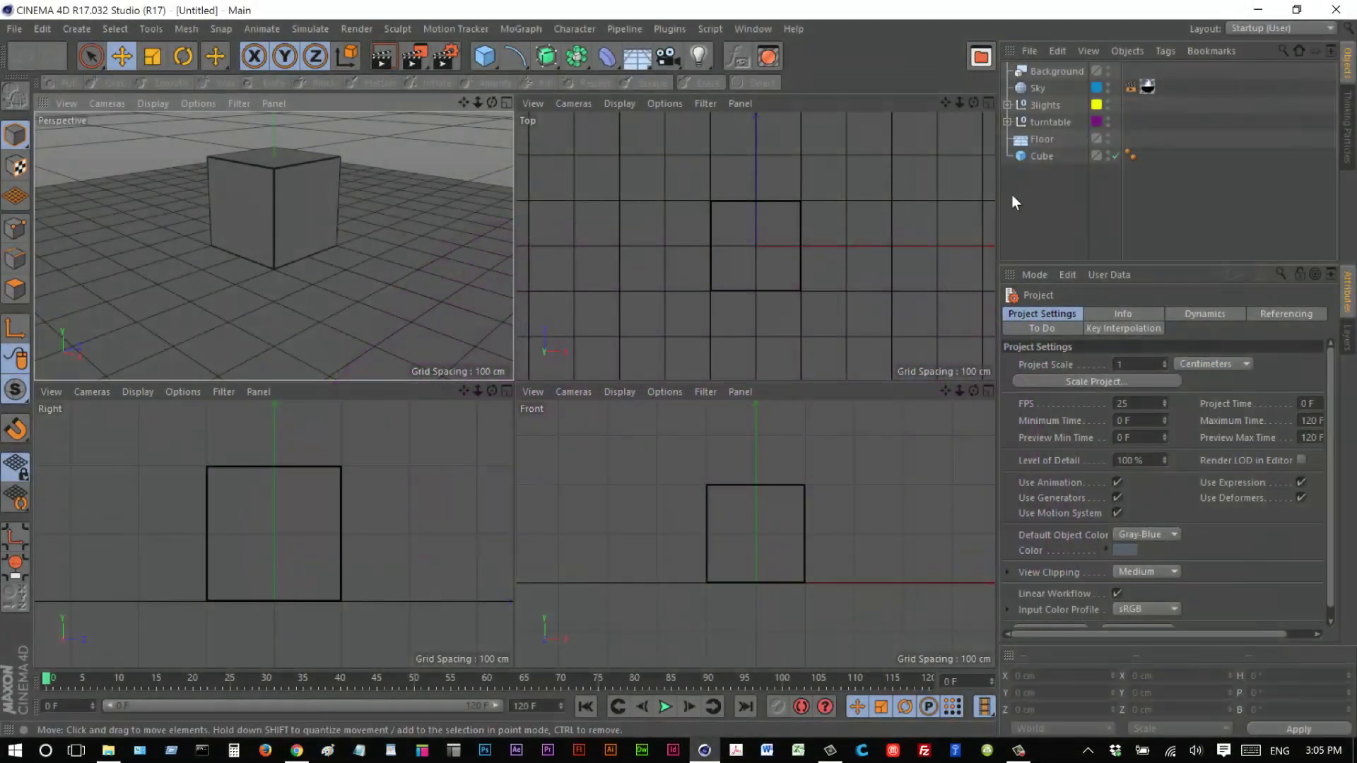
Step: Delete all existing objects from the scene and add a MoGraph Cloner
left_click_drag(1012, 194, 1081, 64)
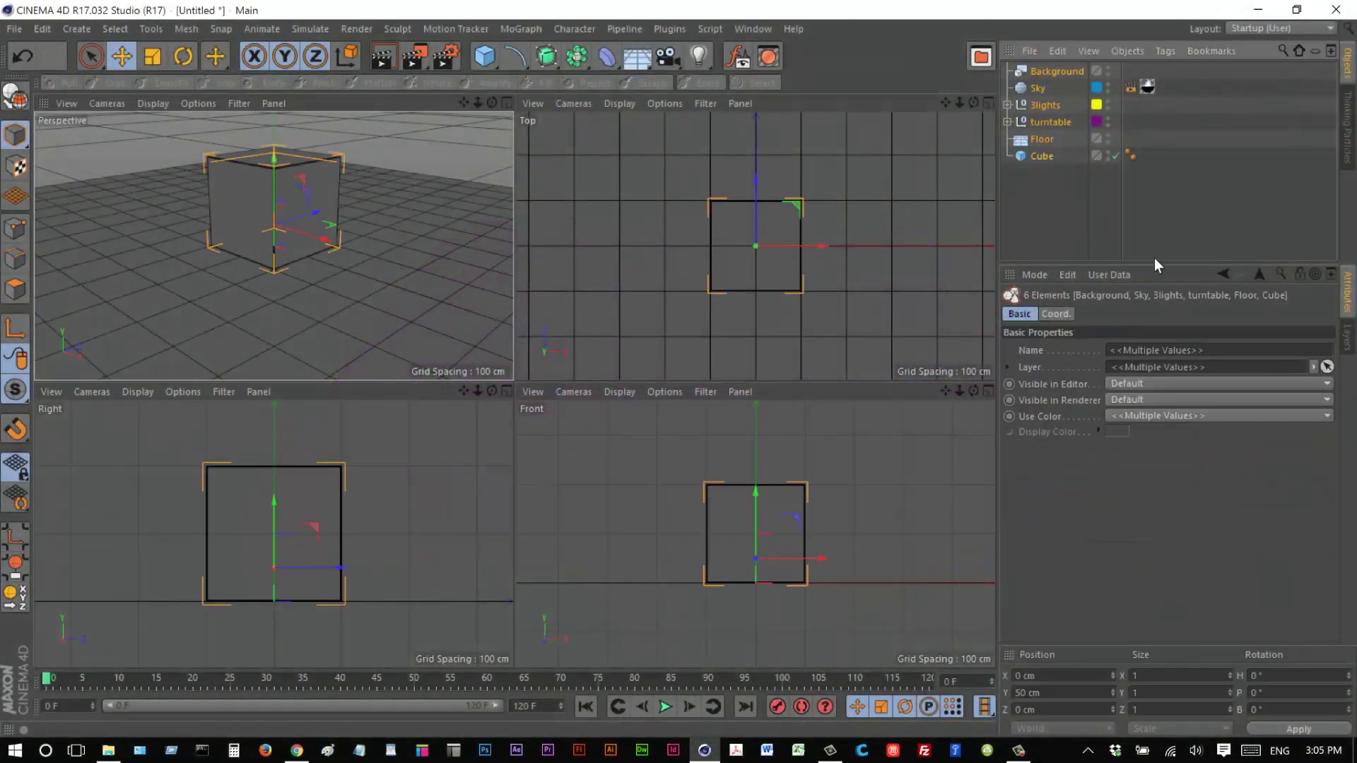
key("Delete")
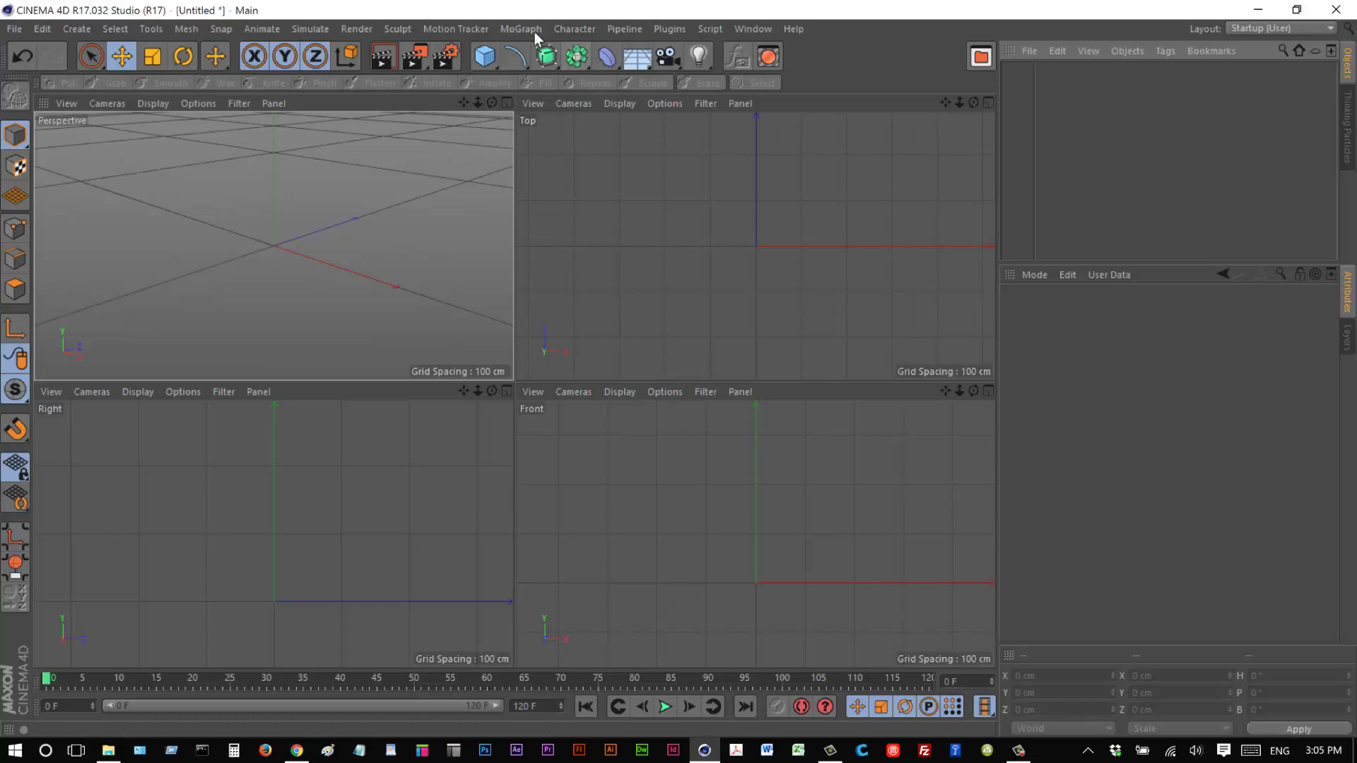
left_click(534, 32)
left_click(557, 154)
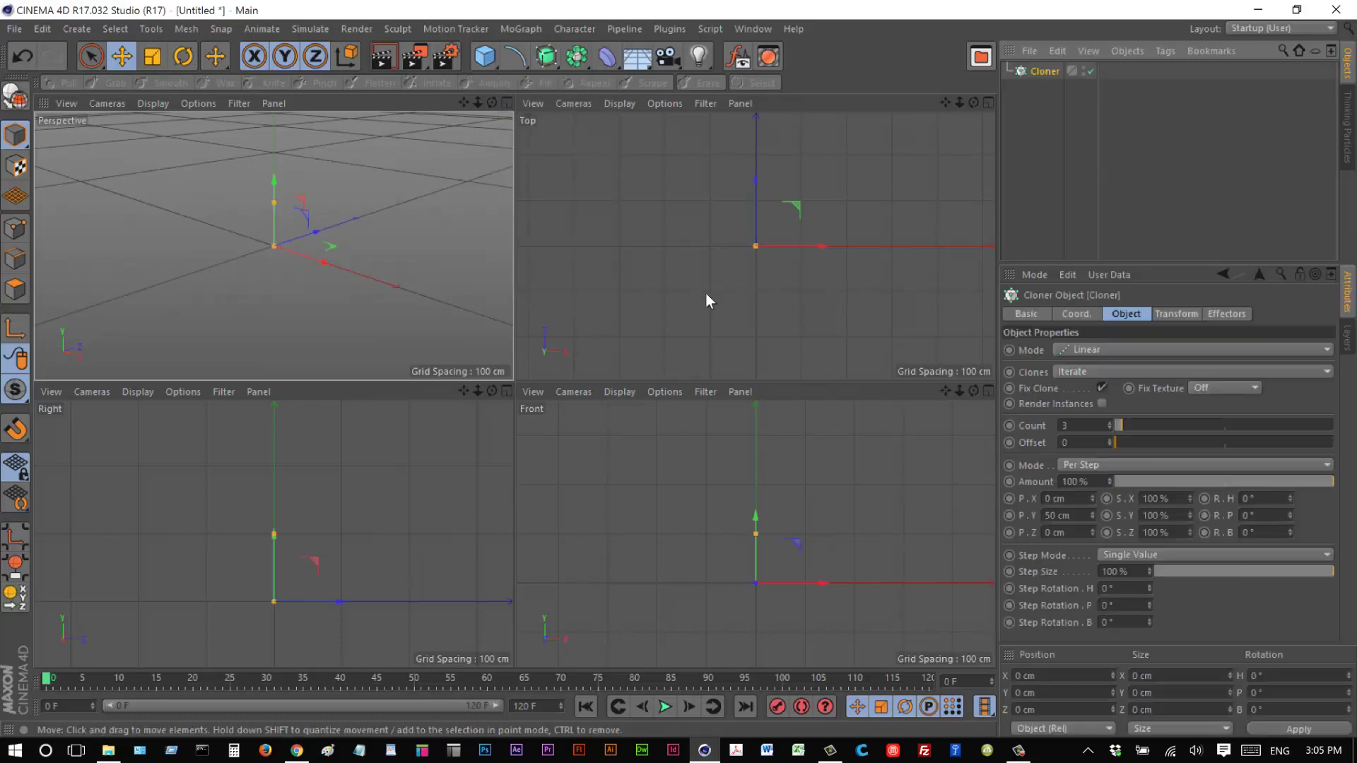
Step: Add a Sphere primitive and make it a child of the Cloner
left_click(486, 62)
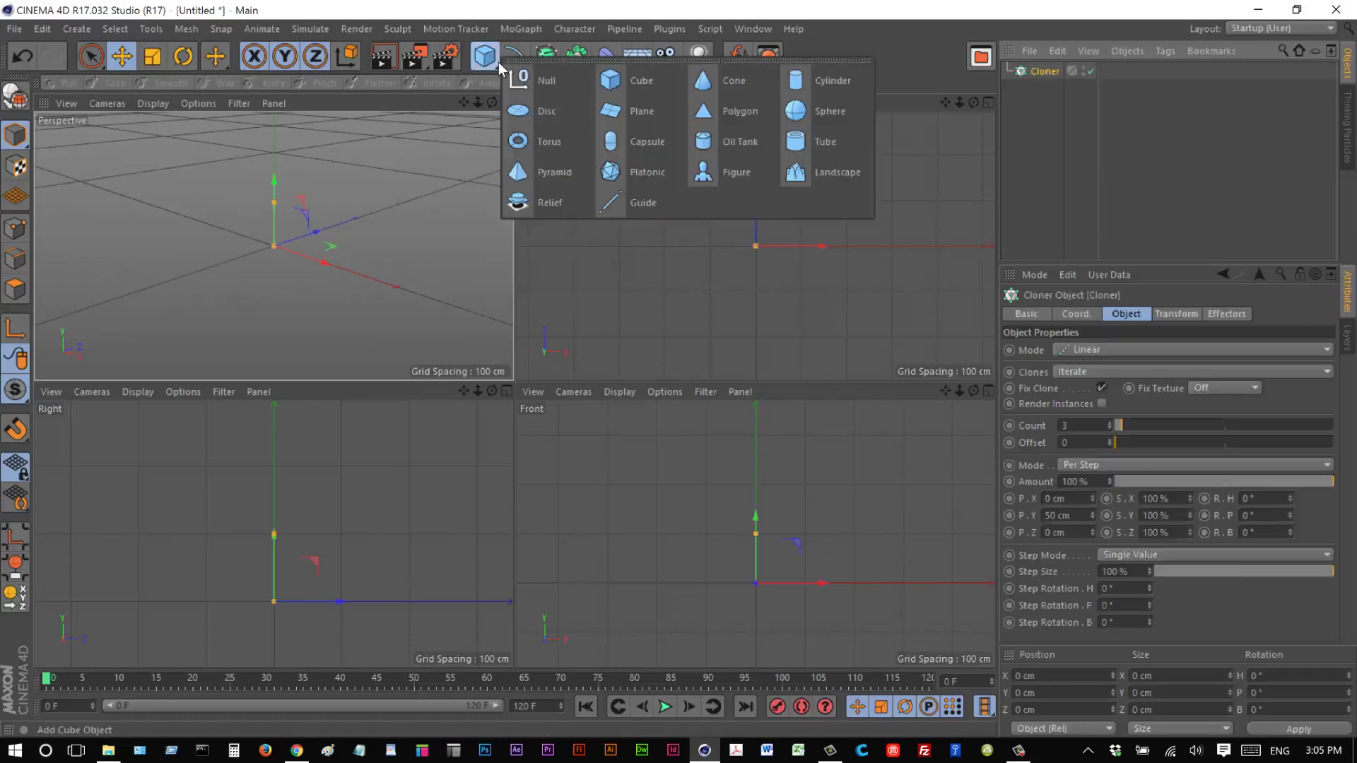
left_click(832, 107)
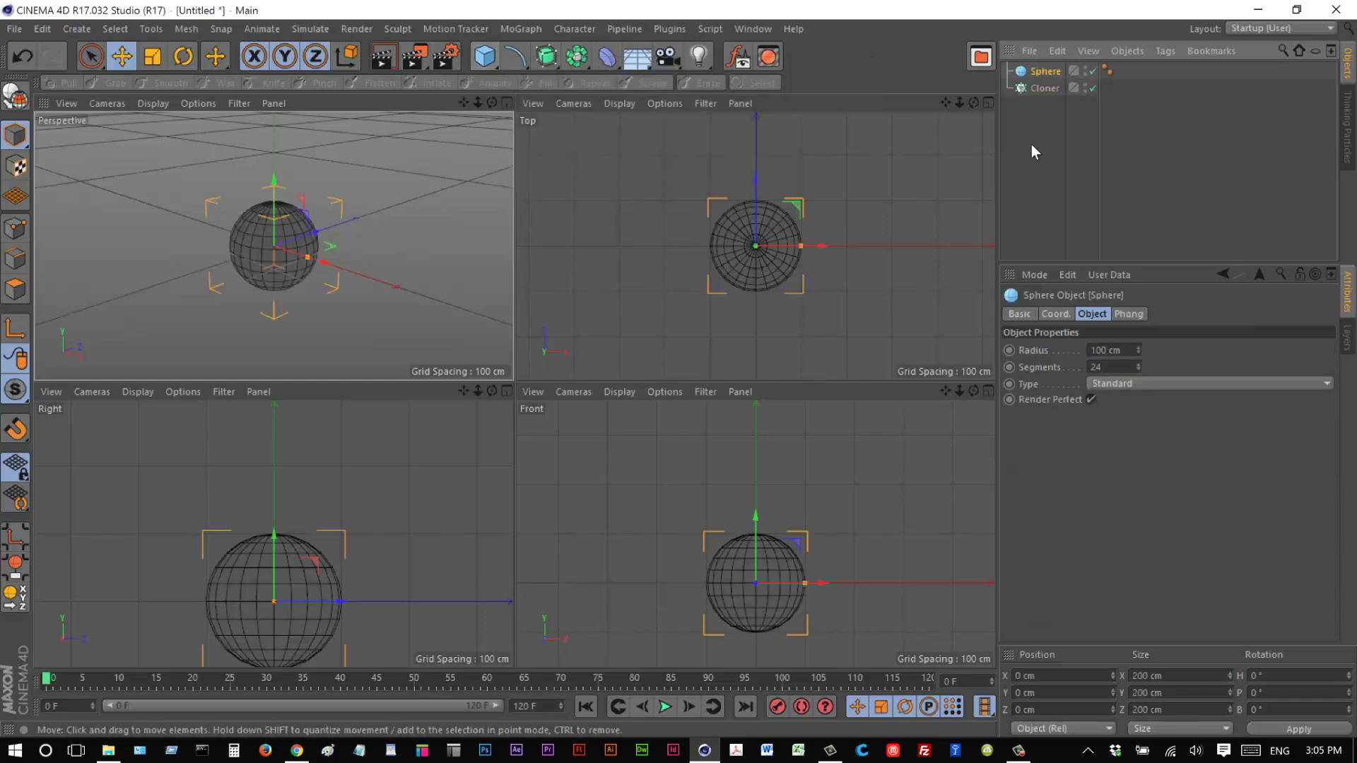
left_click_drag(1053, 92, 1053, 89)
Step: Set the Cloner to Grid Array mode with a count of 5 × 1 × 5
left_click(1053, 78)
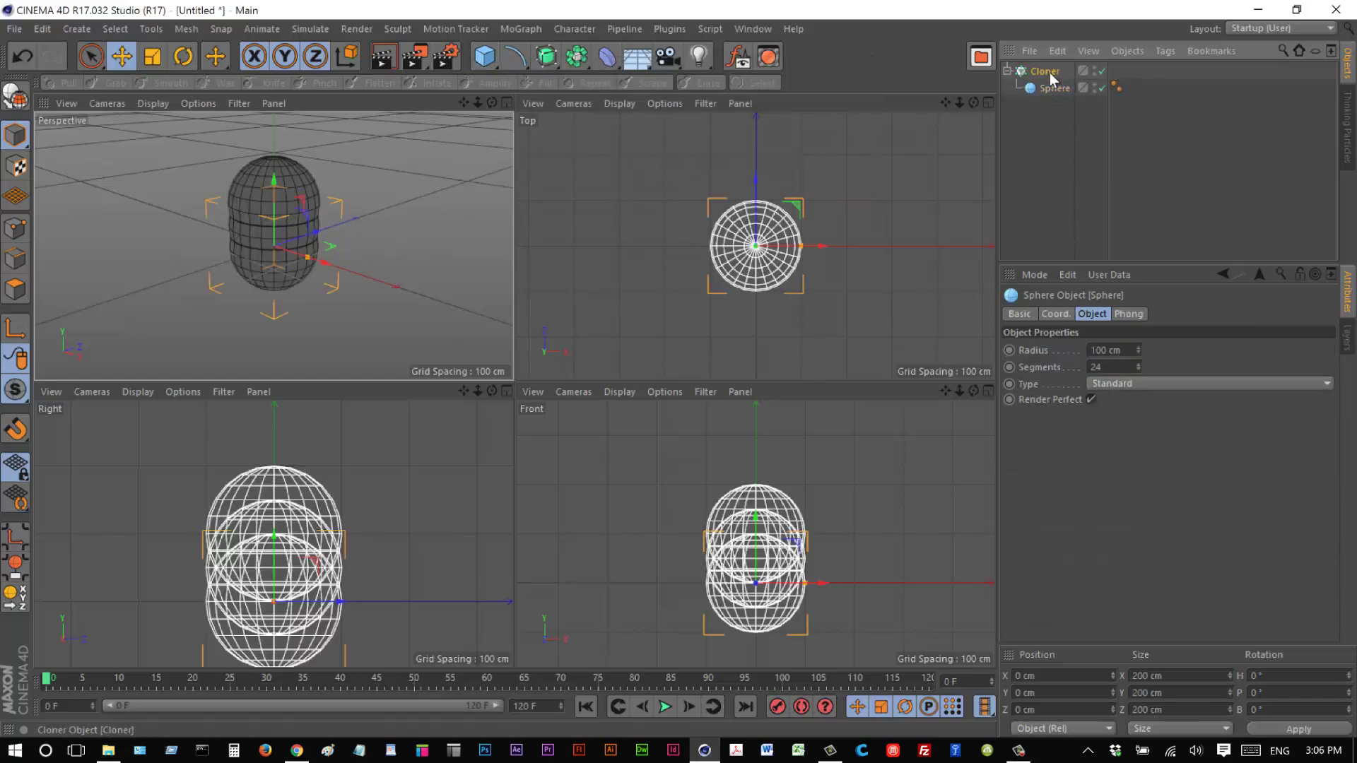
left_click(1125, 350)
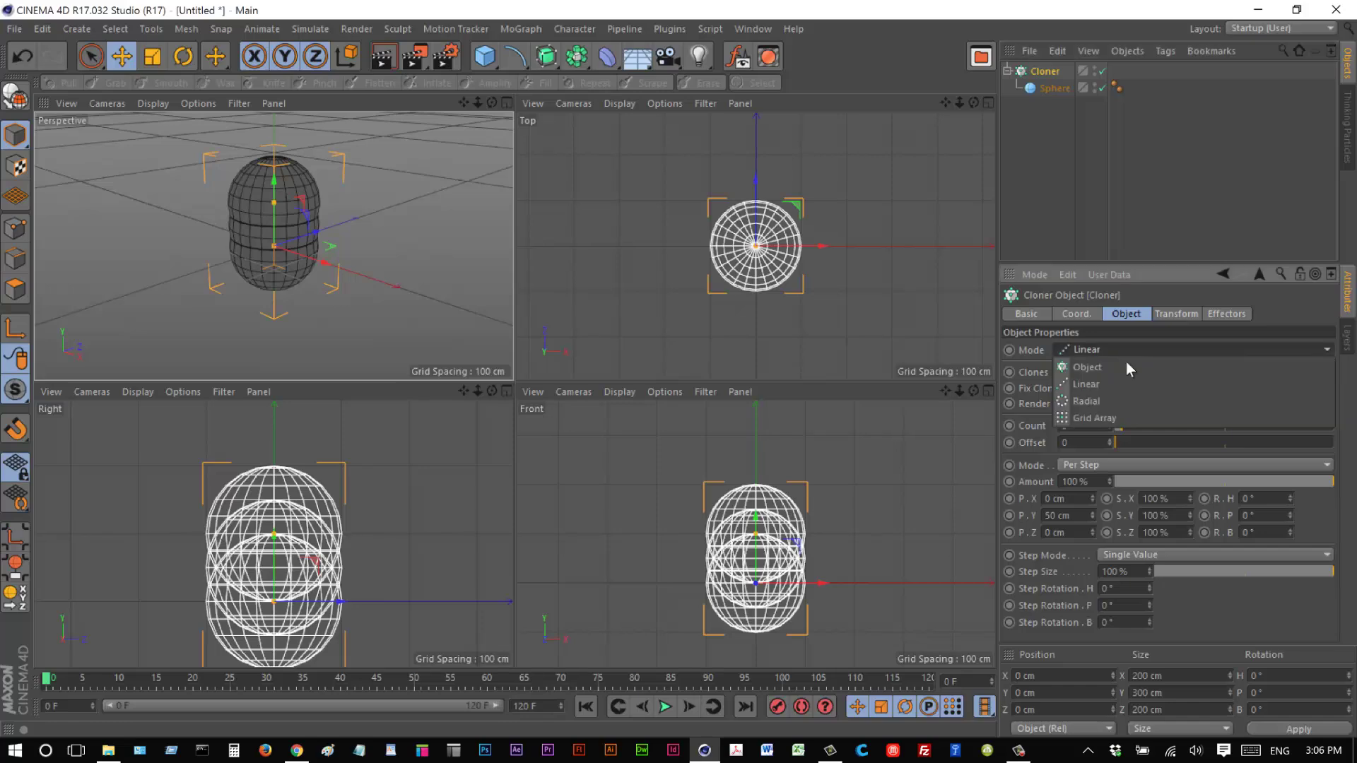
left_click(1139, 416)
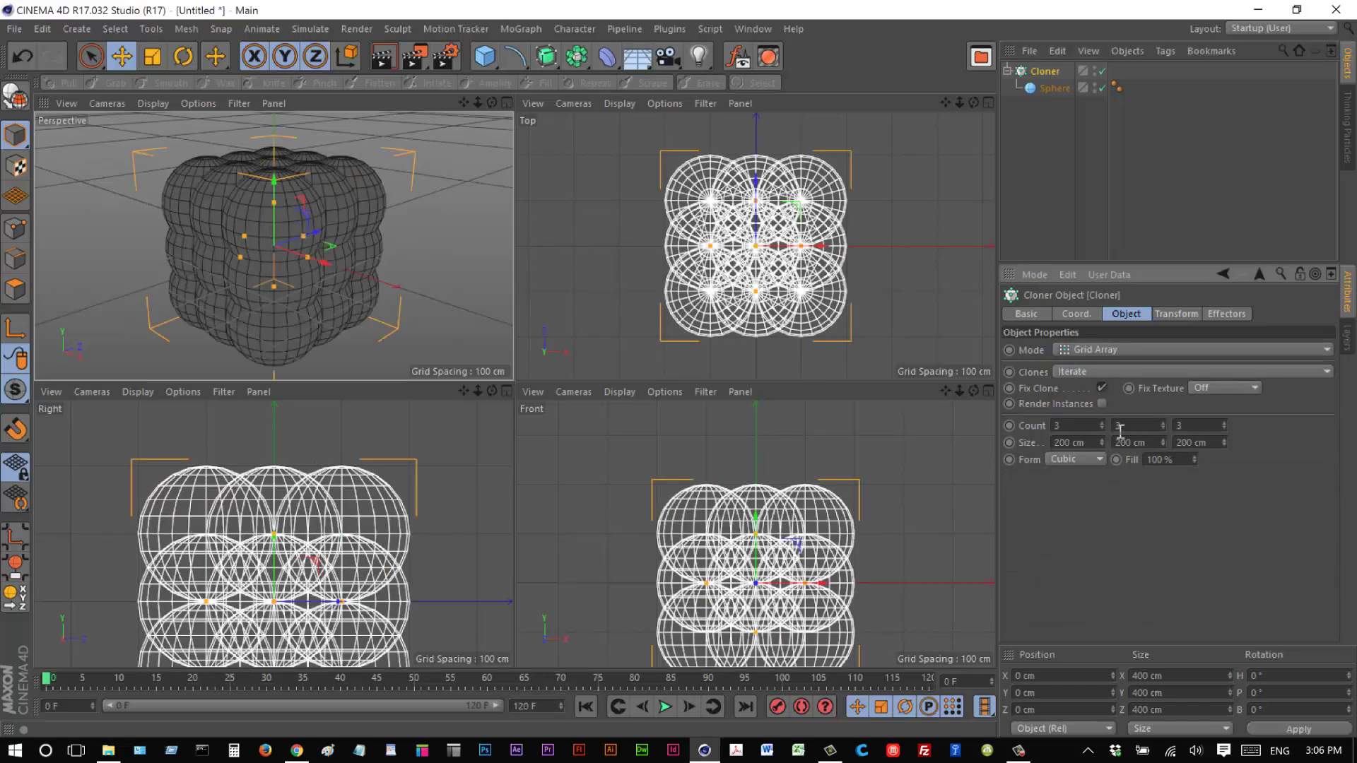
left_click(1162, 428)
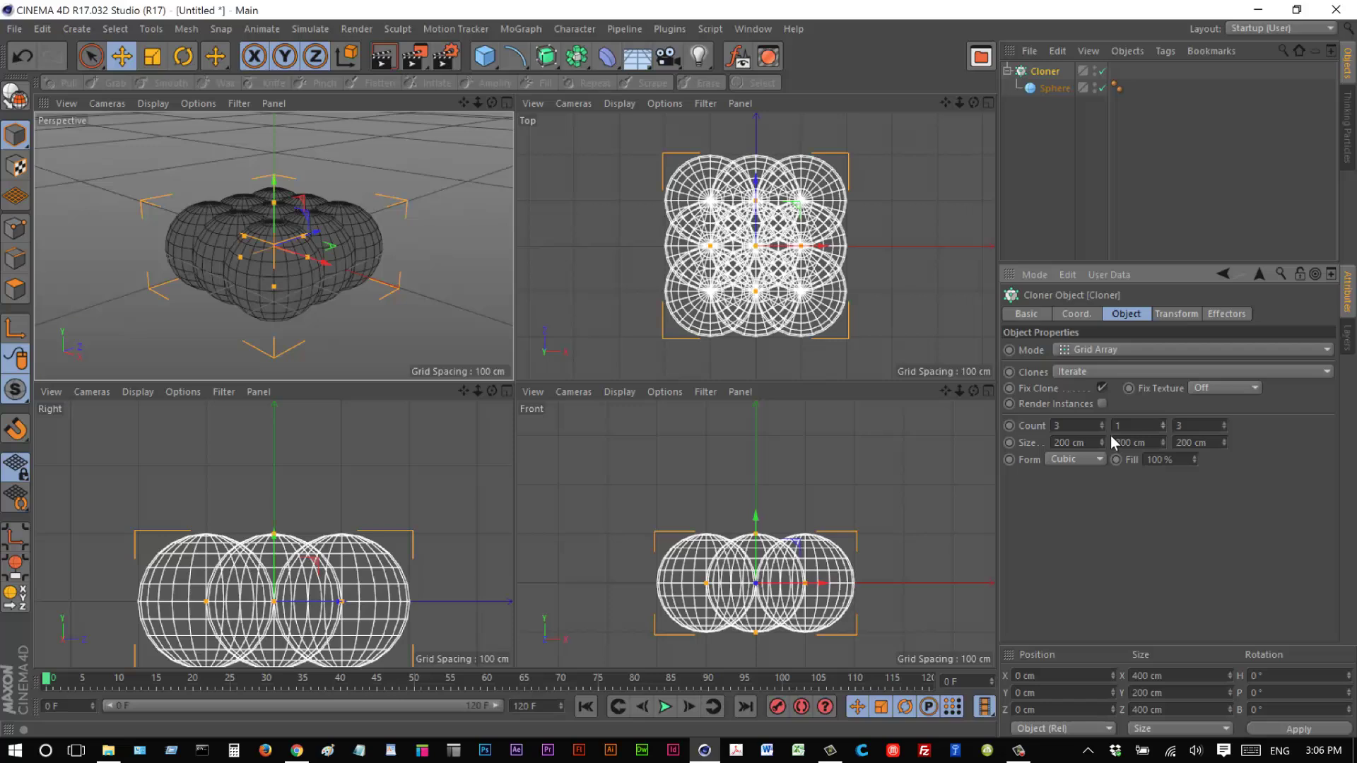
double_click(1064, 425)
type("5")
double_click(1194, 425)
type("5")
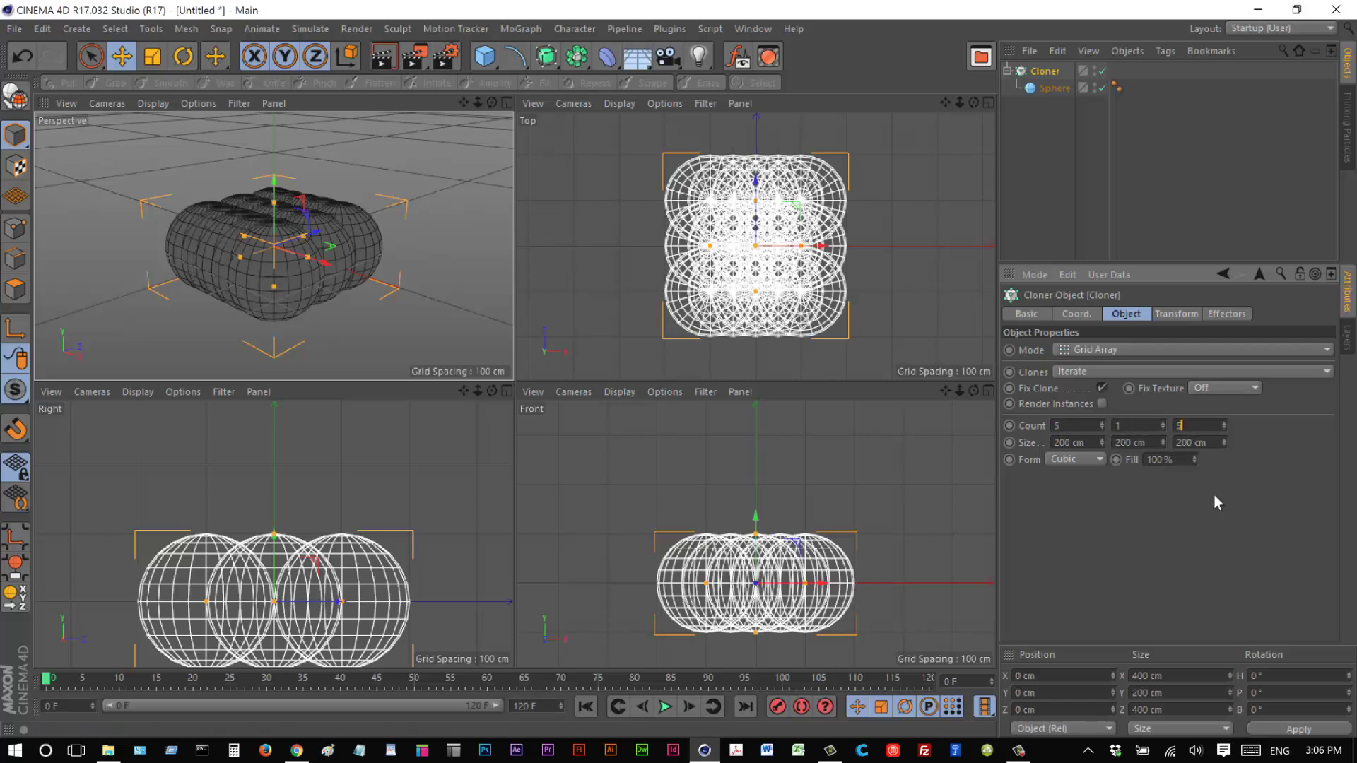
key("Return")
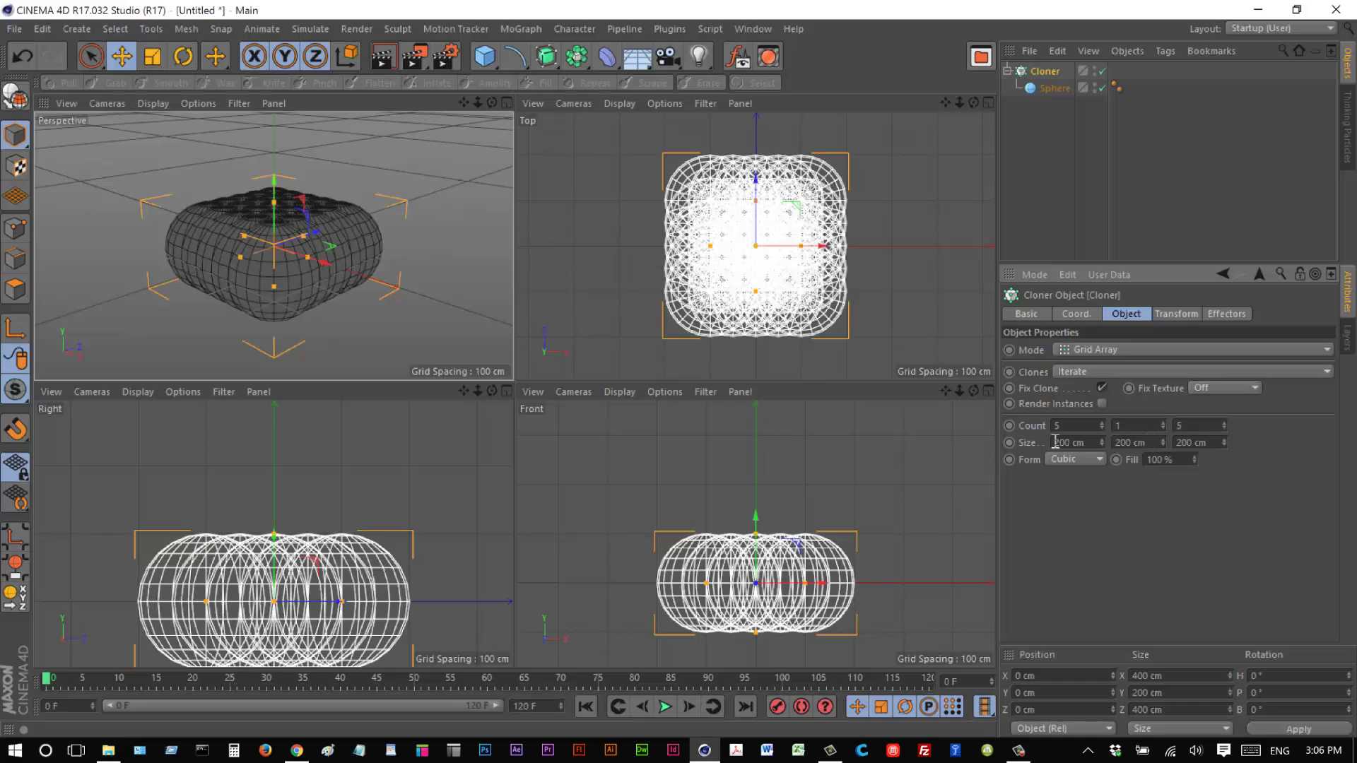
Step: Set the Cloner grid's X and Z sizes to 1200 cm each to spread the spheres apart
type("1")
left_click(1178, 443)
type("1")
key("Return")
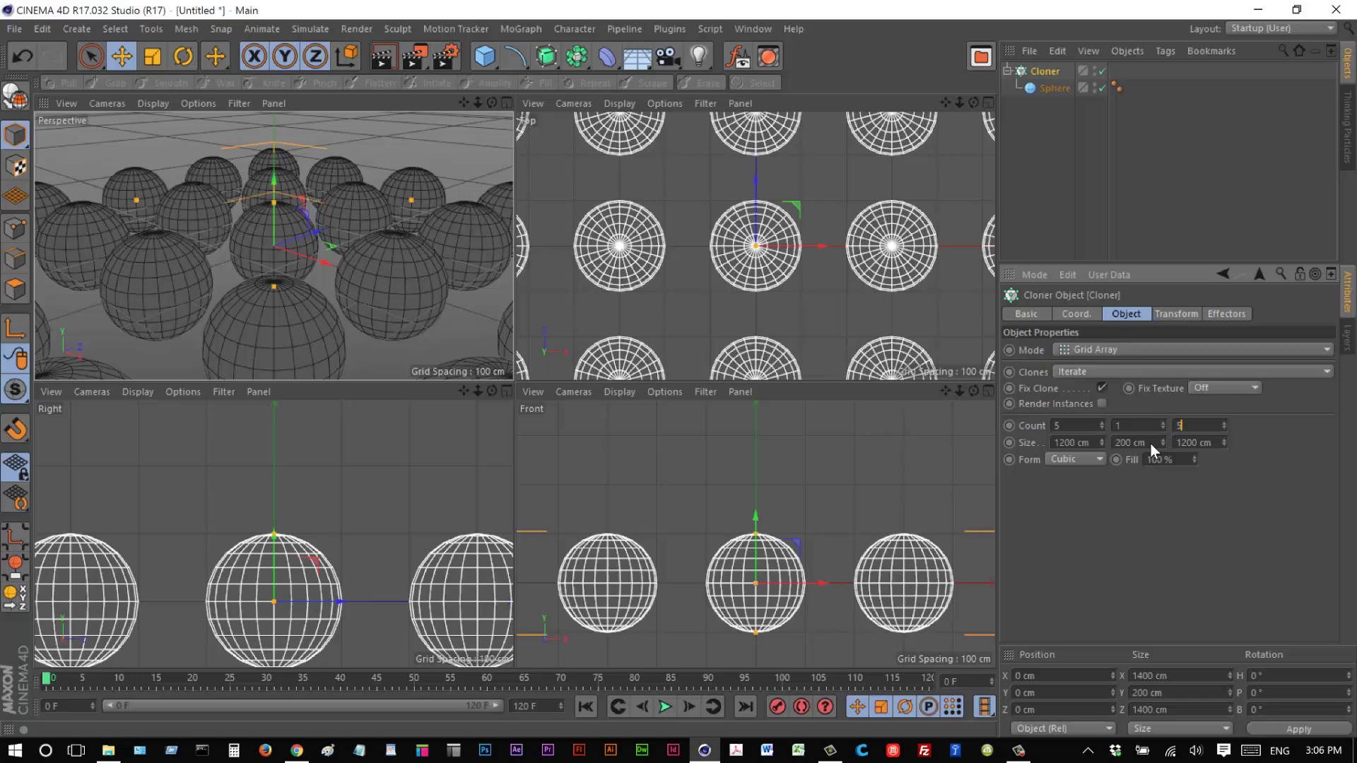
Step: Frame the whole sphere grid in all four views, collapse the Cloner hierarchy and add a Metaball object
left_click_drag(482, 104, 490, 106)
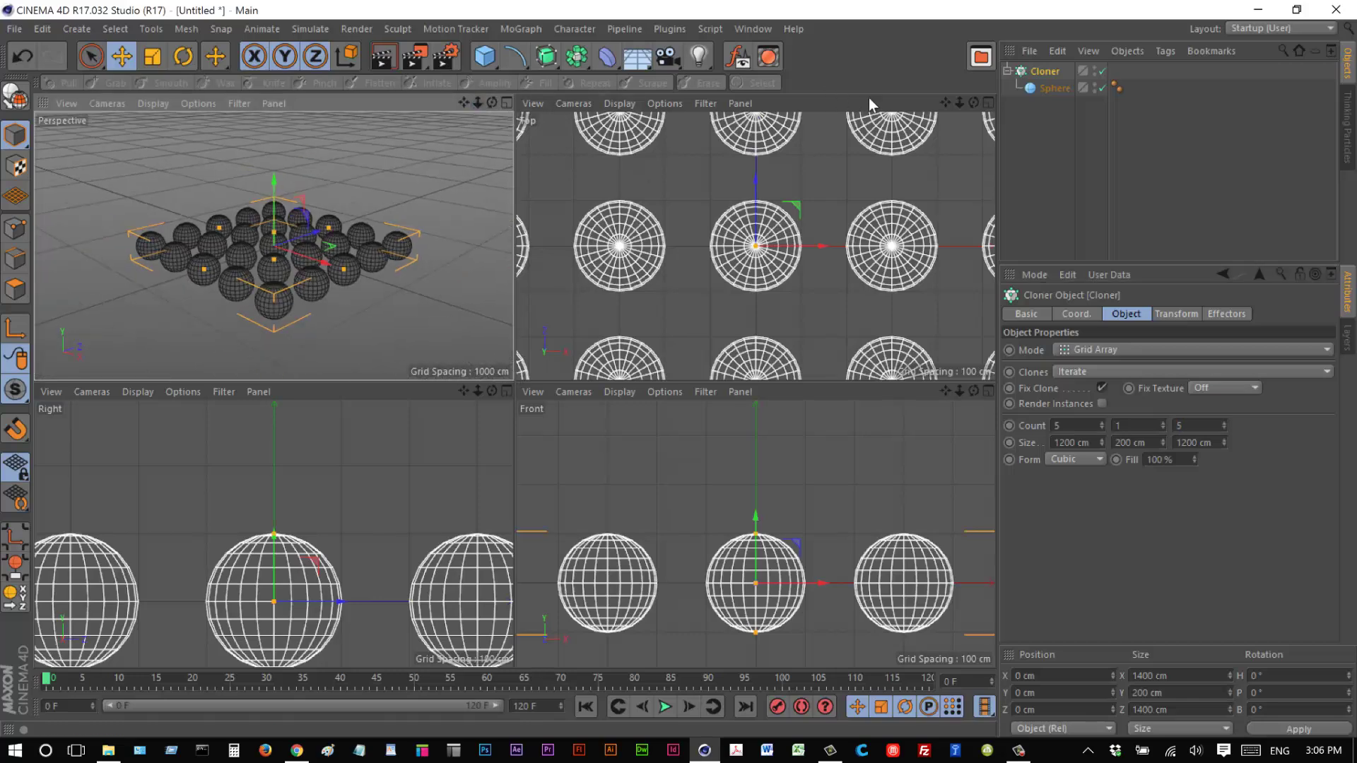
left_click_drag(958, 108, 950, 111)
left_click(393, 427)
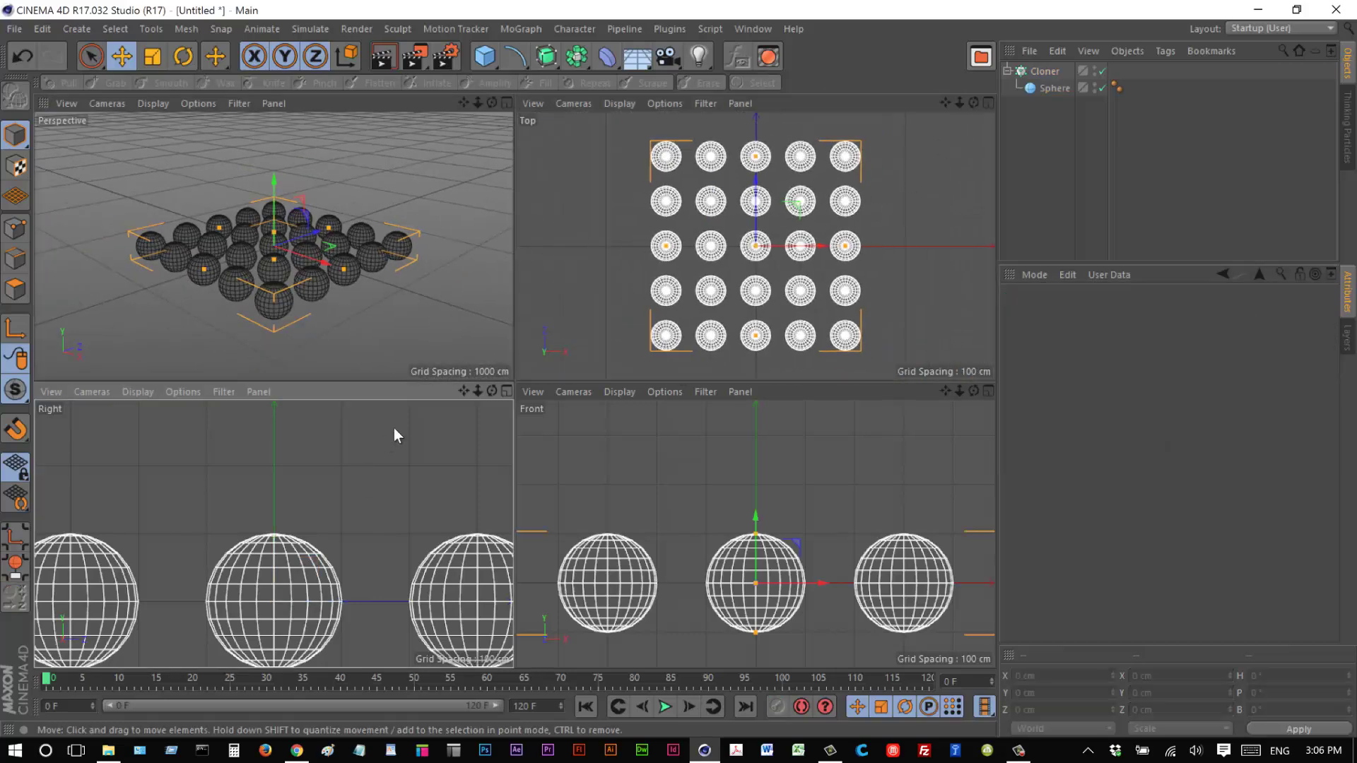
scroll(393, 427, "down", 3)
scroll(654, 483, "down", 3)
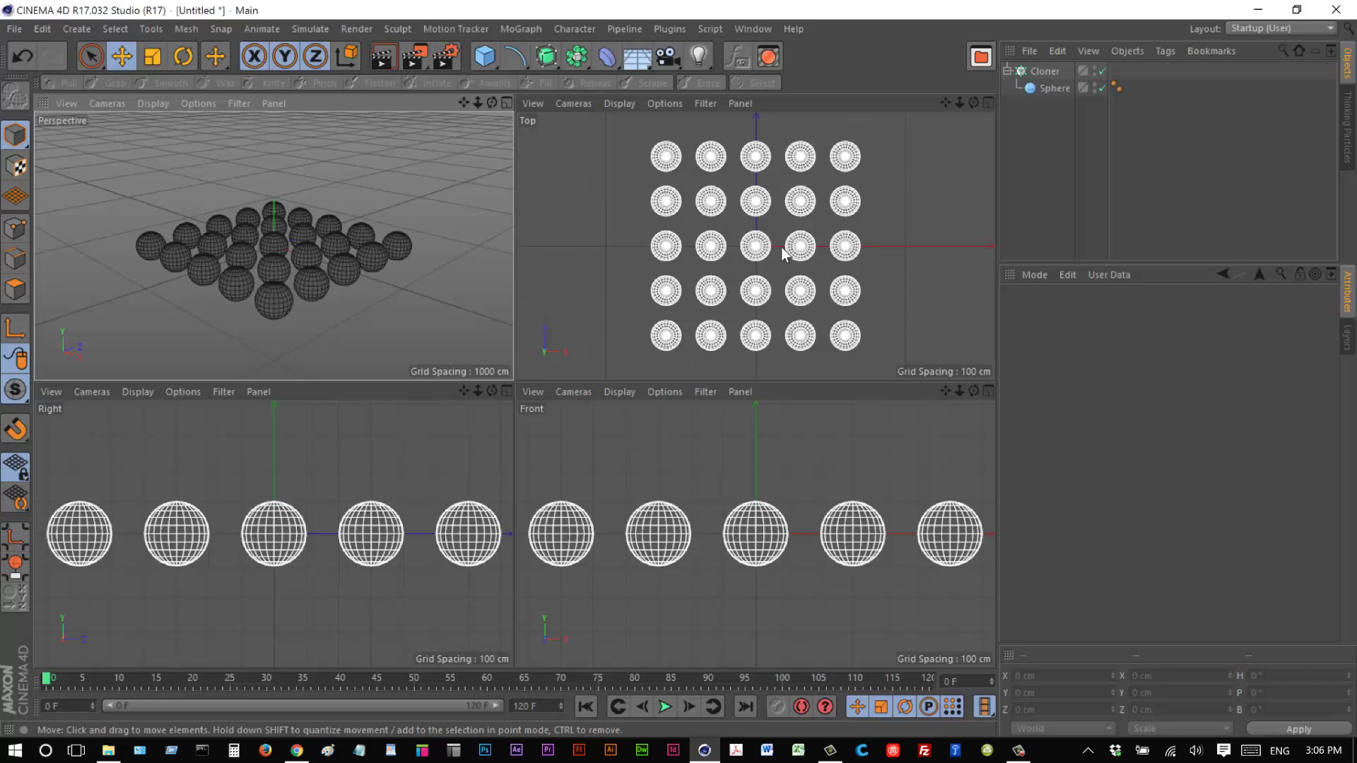
left_click(1008, 71)
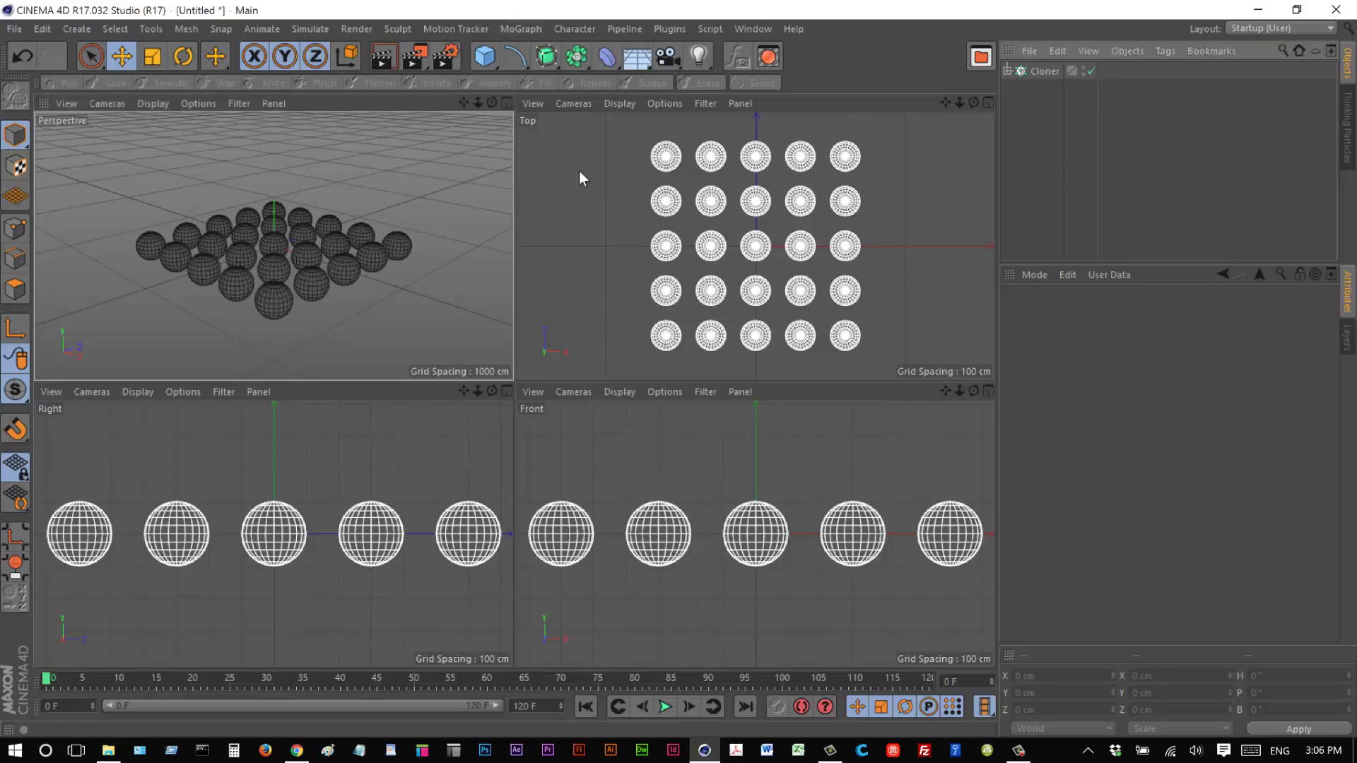
left_click(577, 56)
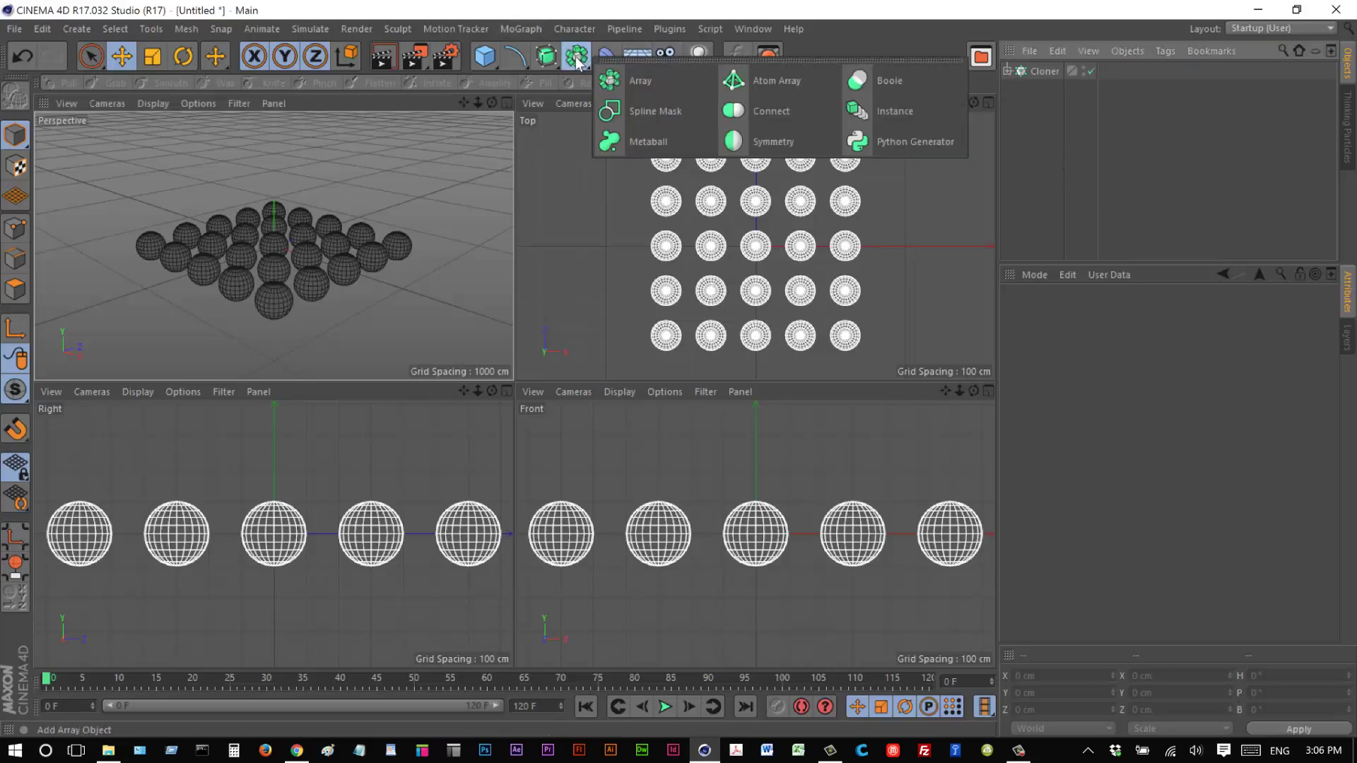
left_click(648, 141)
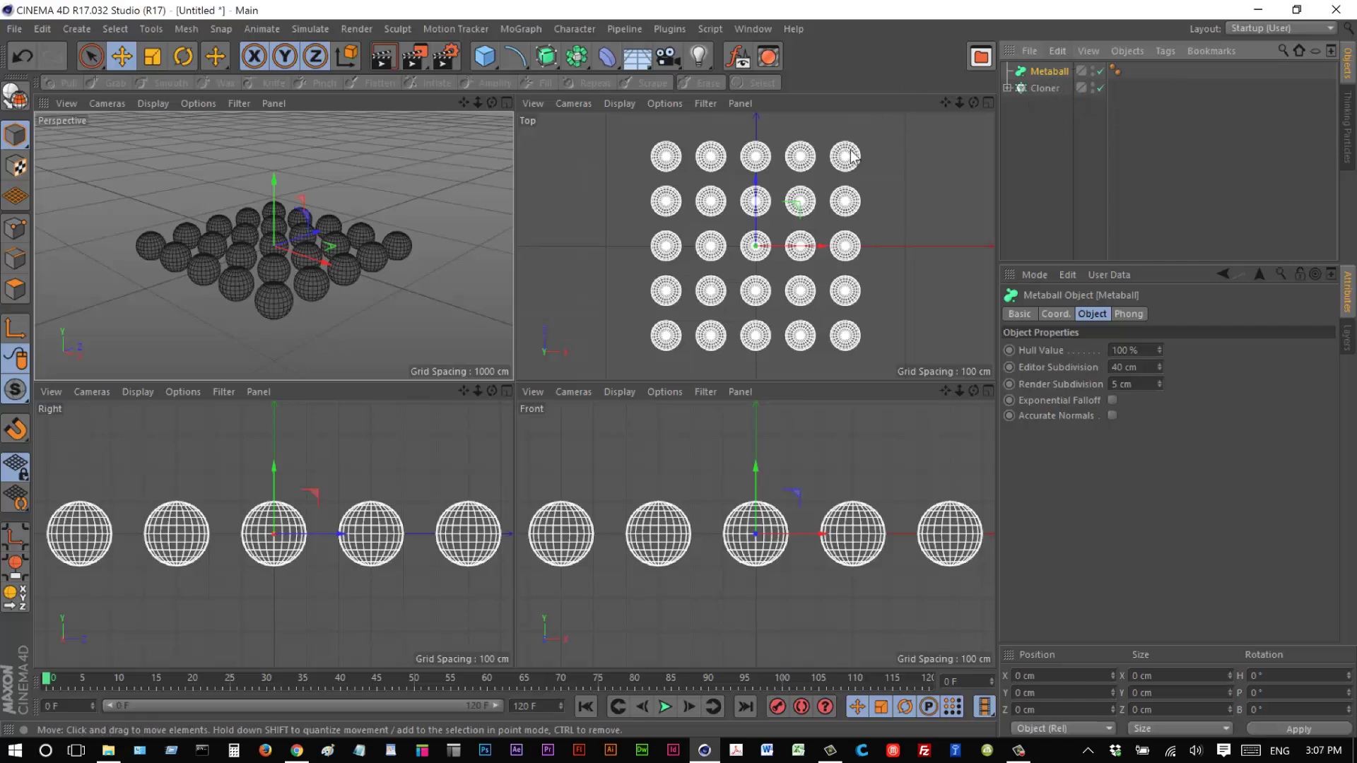
Step: Add a Cube primitive and set its X and Z sizes to 1800 cm
left_click(489, 59)
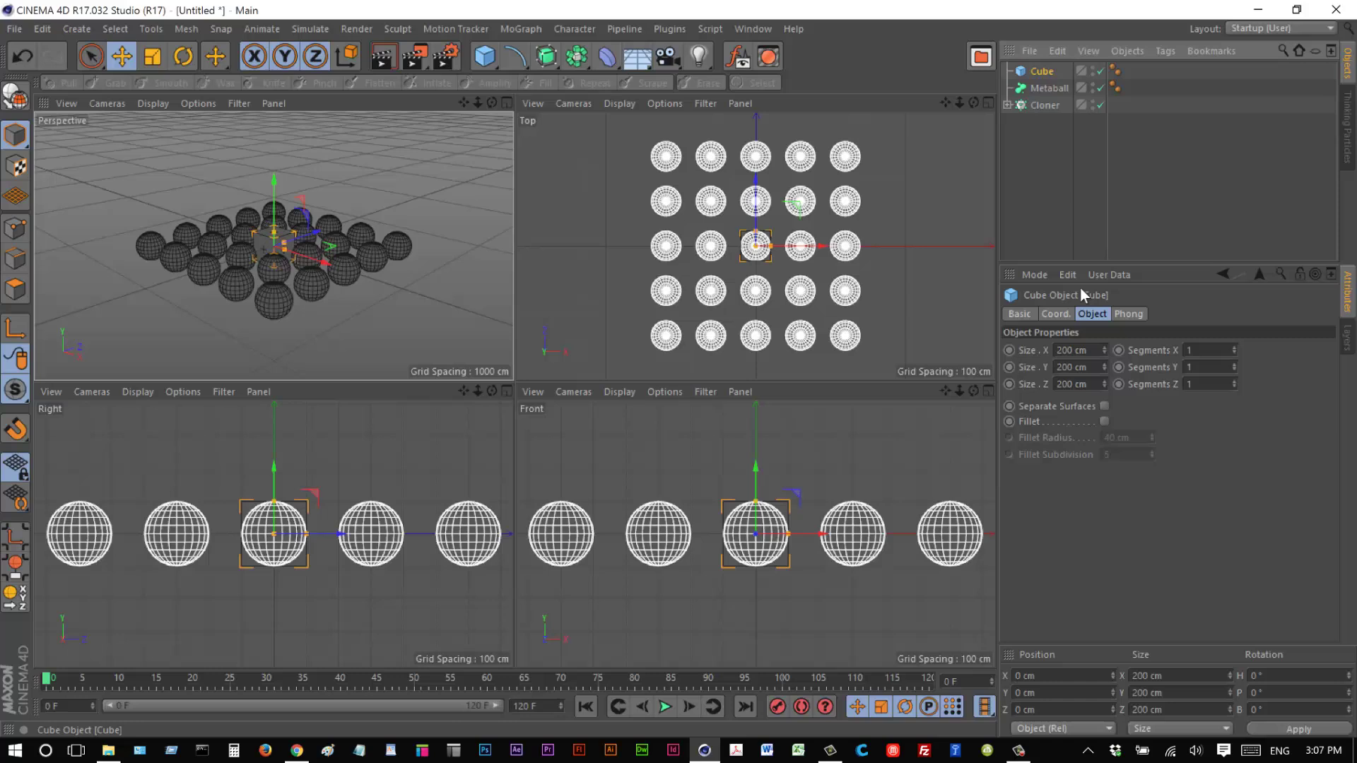
double_click(1074, 350)
type("18")
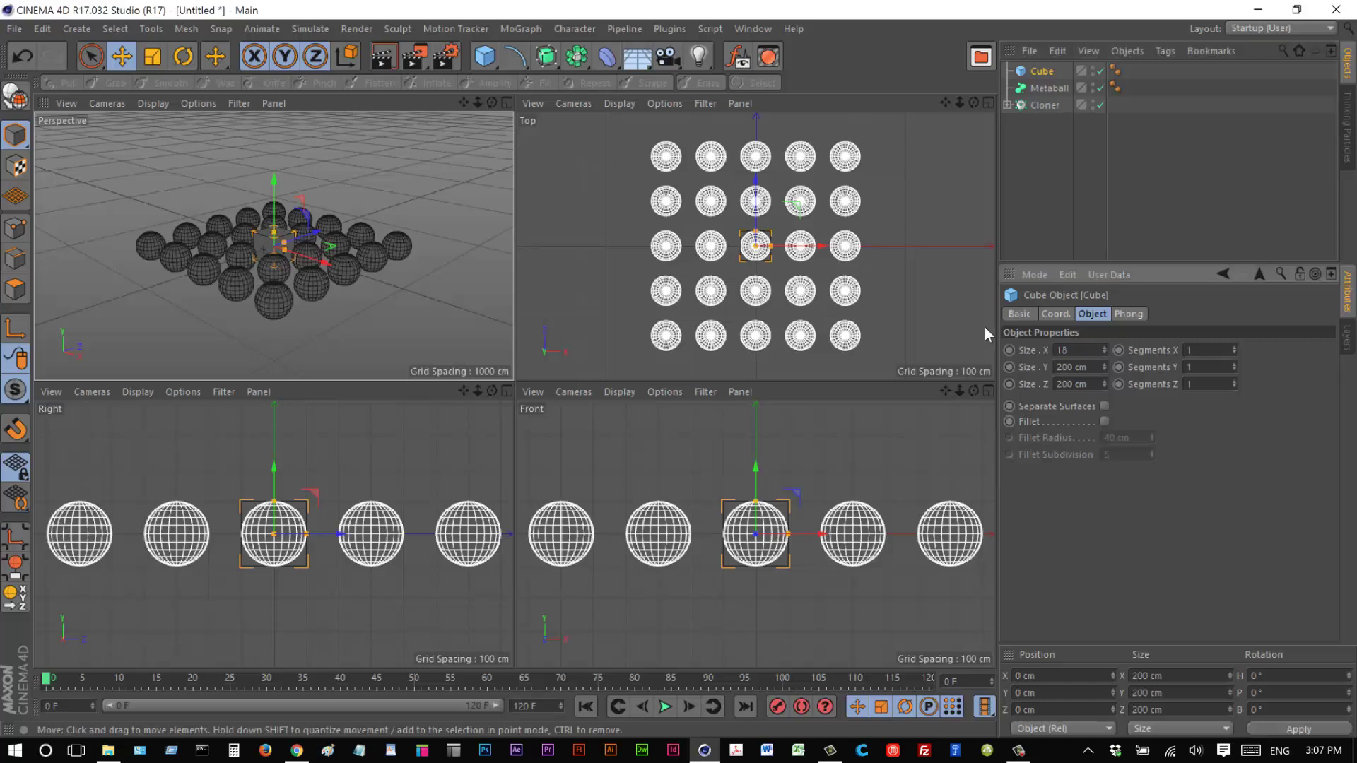
type("00")
key("Tab")
key("Tab")
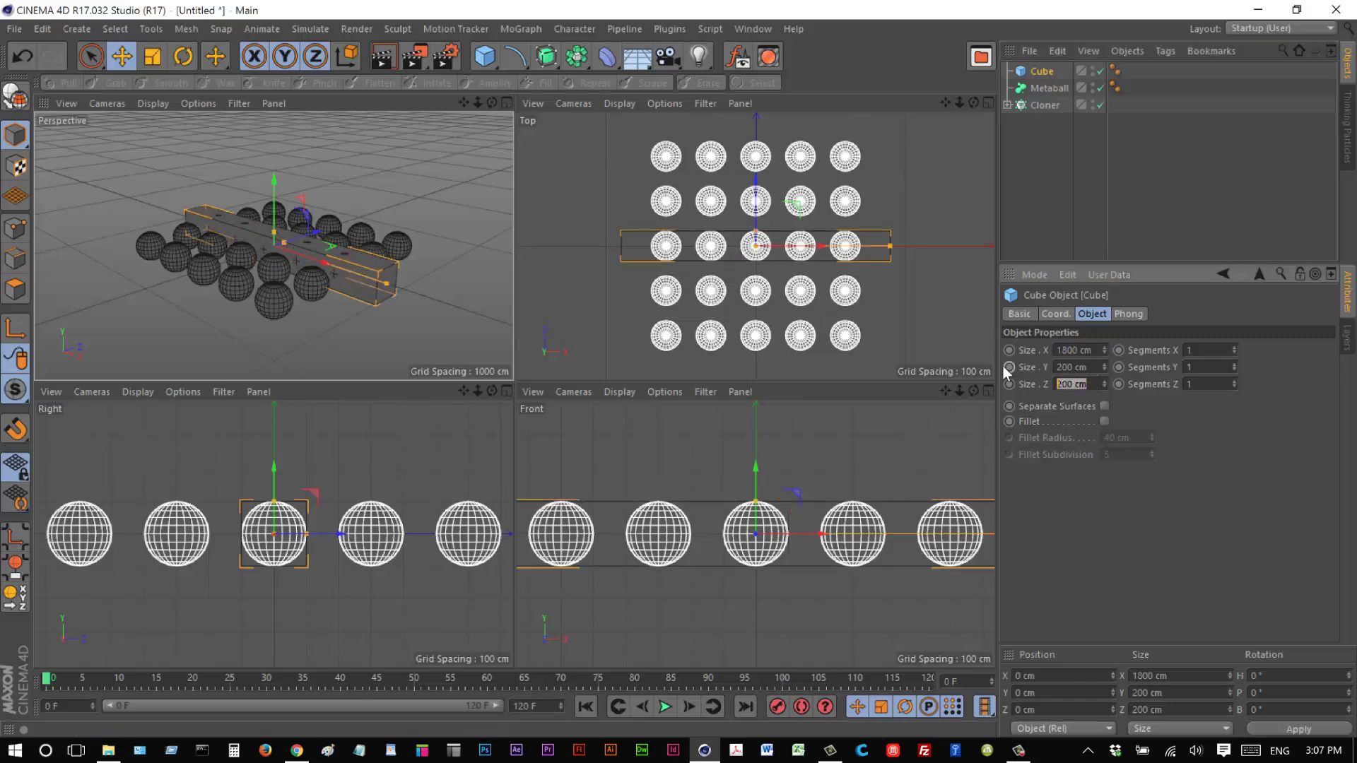
type("1800")
key("Return")
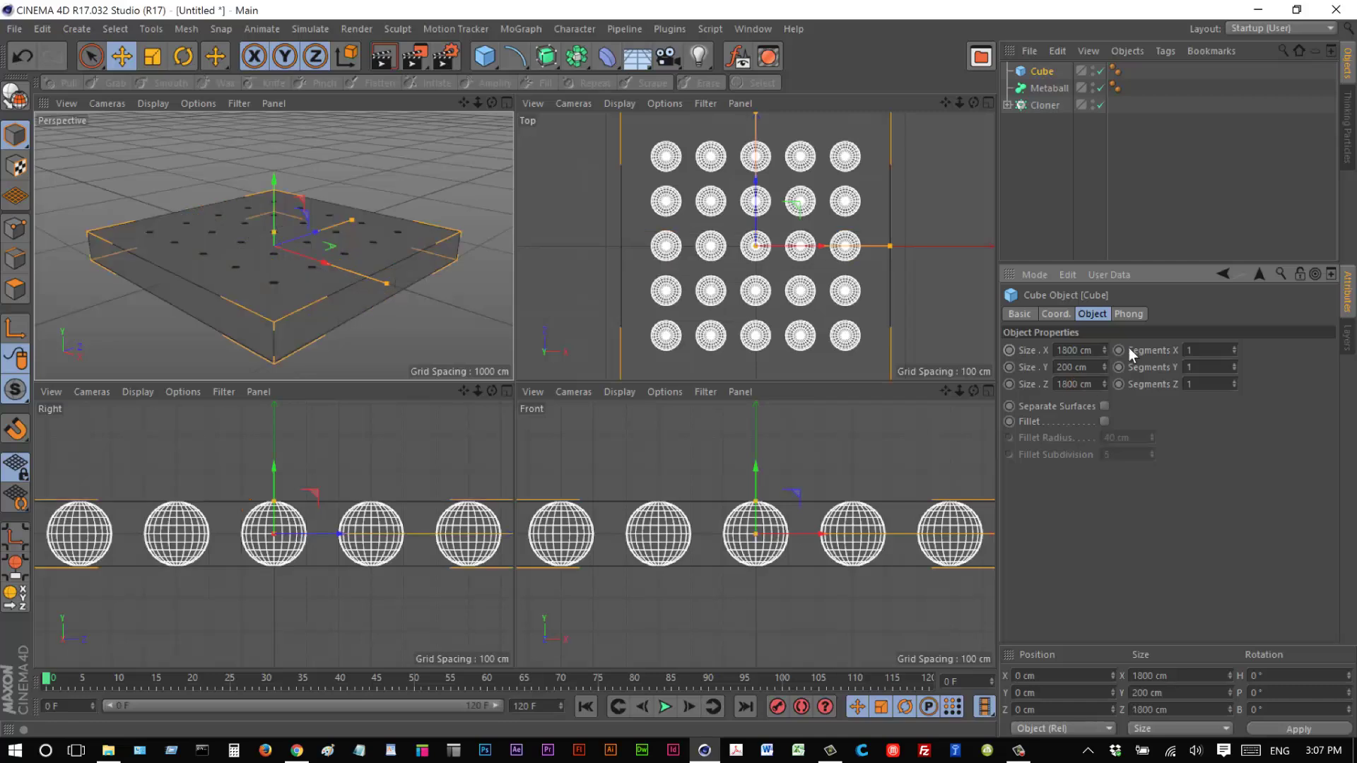
Step: Move the cube down beneath the spheres to about -193 cm in Y and enlarge the perspective view
left_click_drag(281, 184, 278, 209)
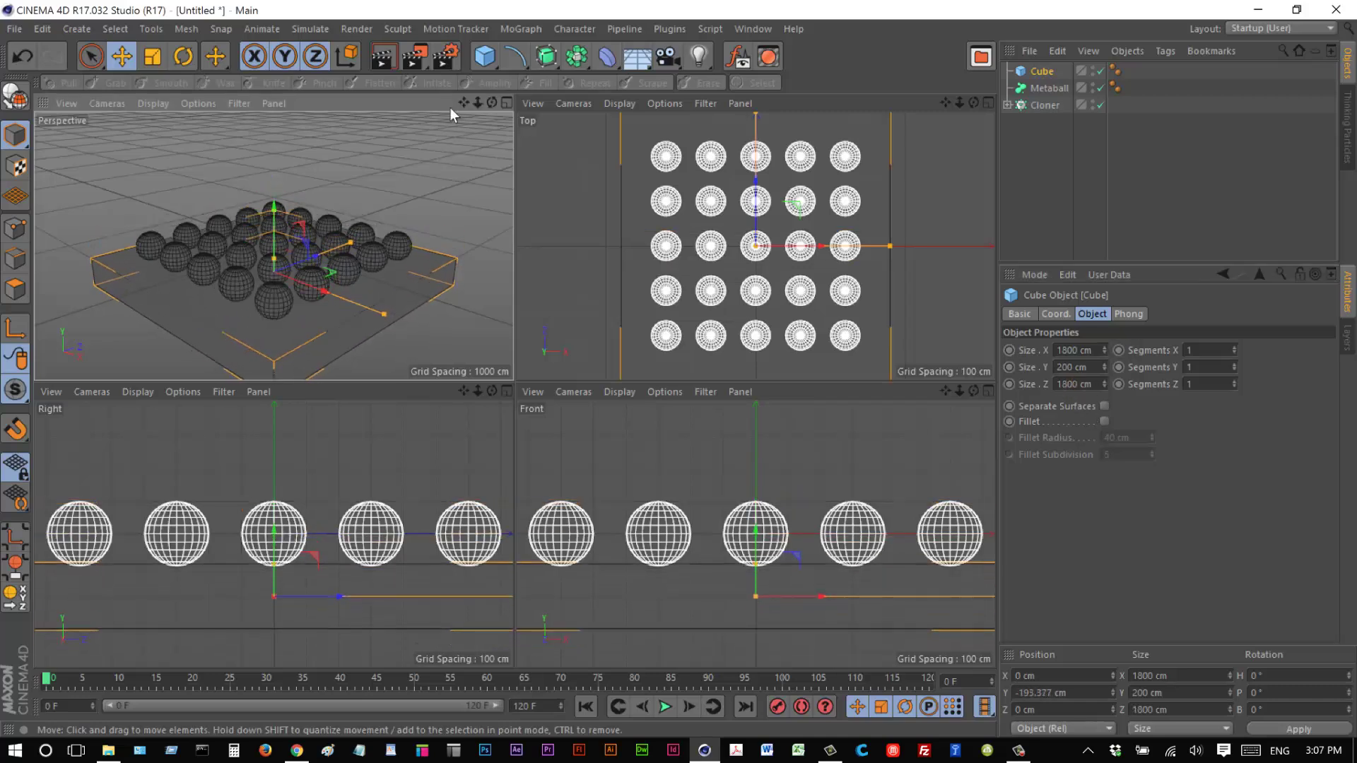
left_click(506, 103)
left_click_drag(678, 368, 606, 388, "alt")
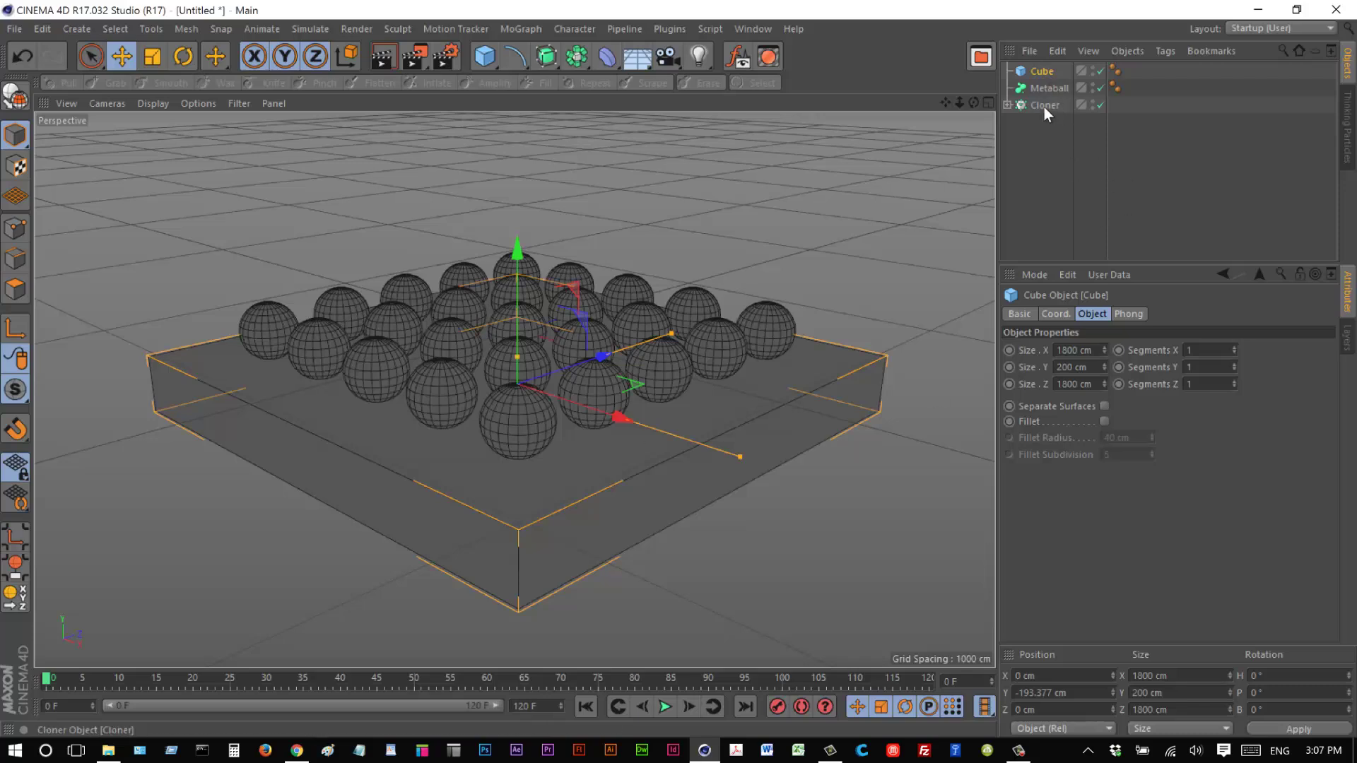
Step: Nest the Cloner and the Cube under the Metaball and set the Metaball's Hull Value to 121%
mouse_move(1045, 105)
left_mouse_down()
mouse_move(1062, 91)
mouse_move(1053, 113)
left_mouse_up()
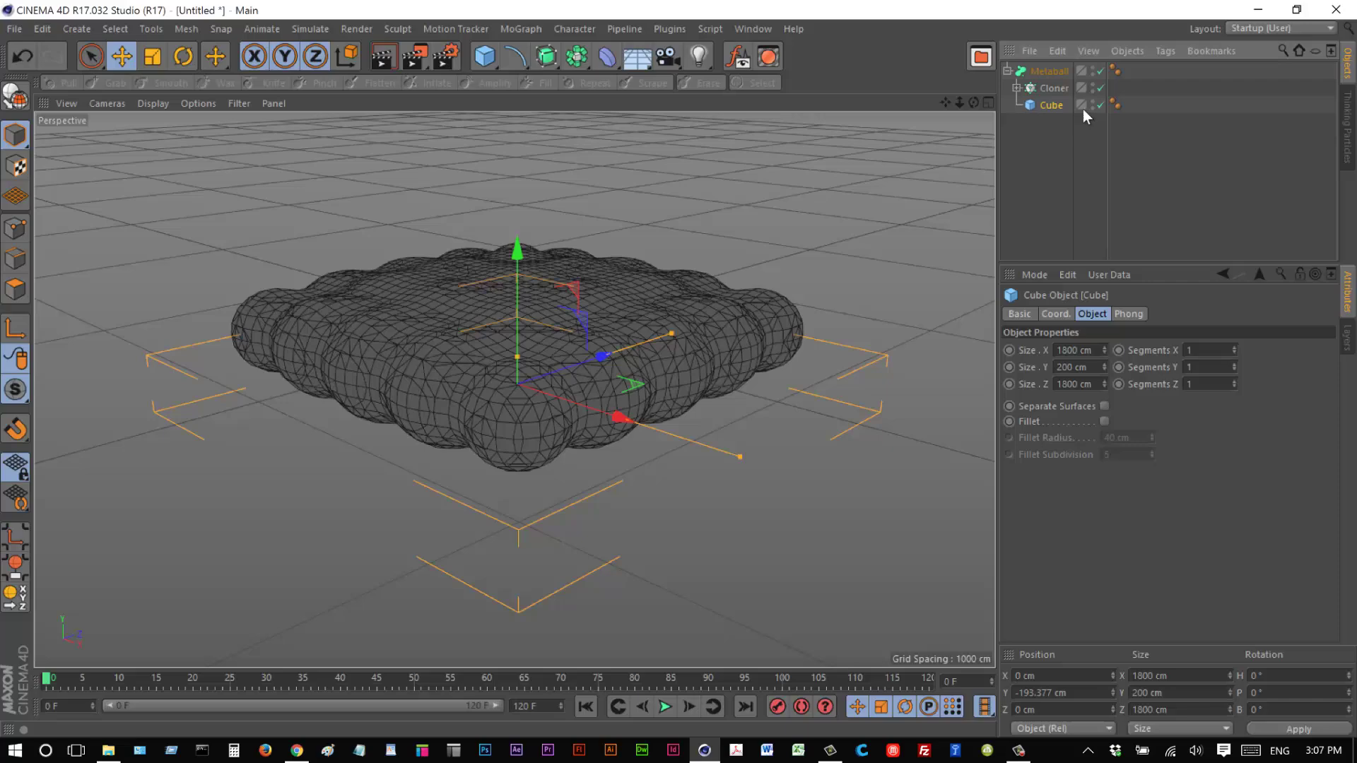
left_click(1051, 71)
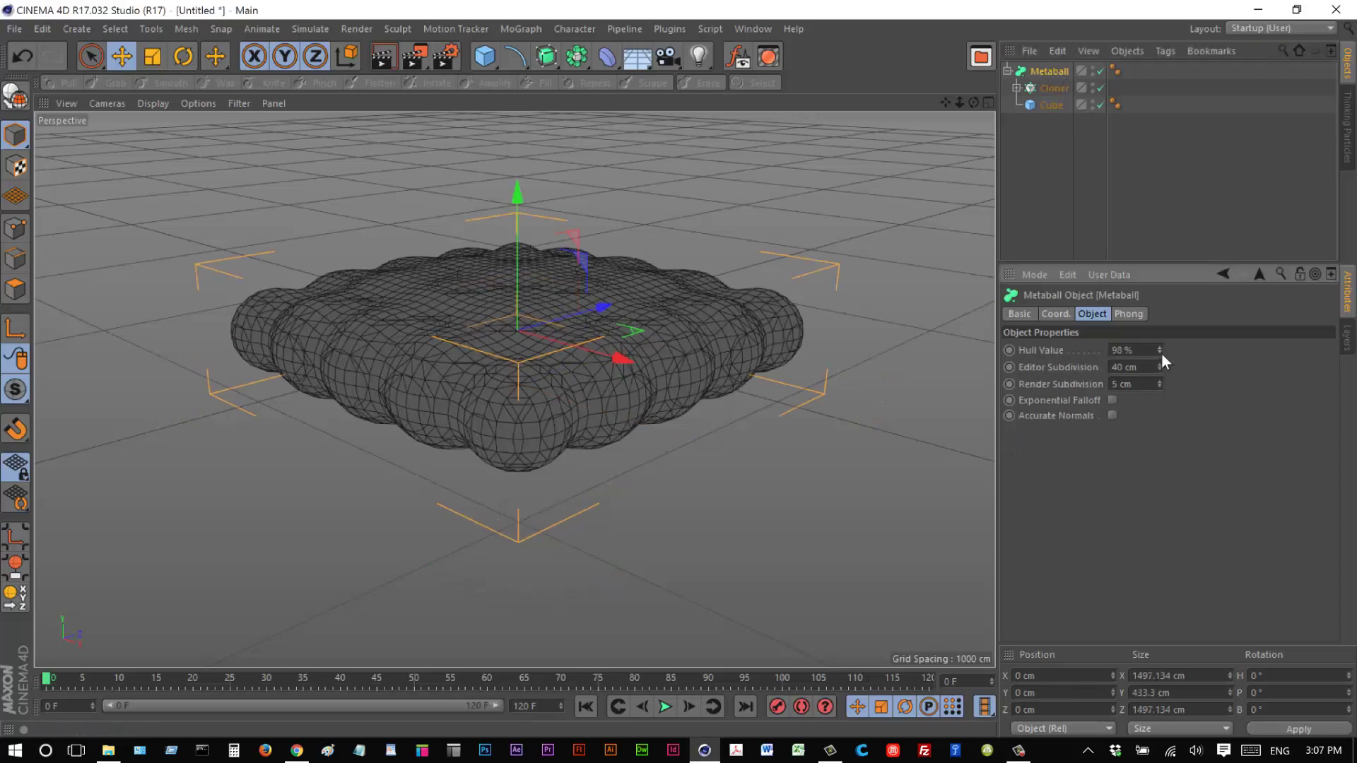
left_click_drag(1161, 354, 1160, 350)
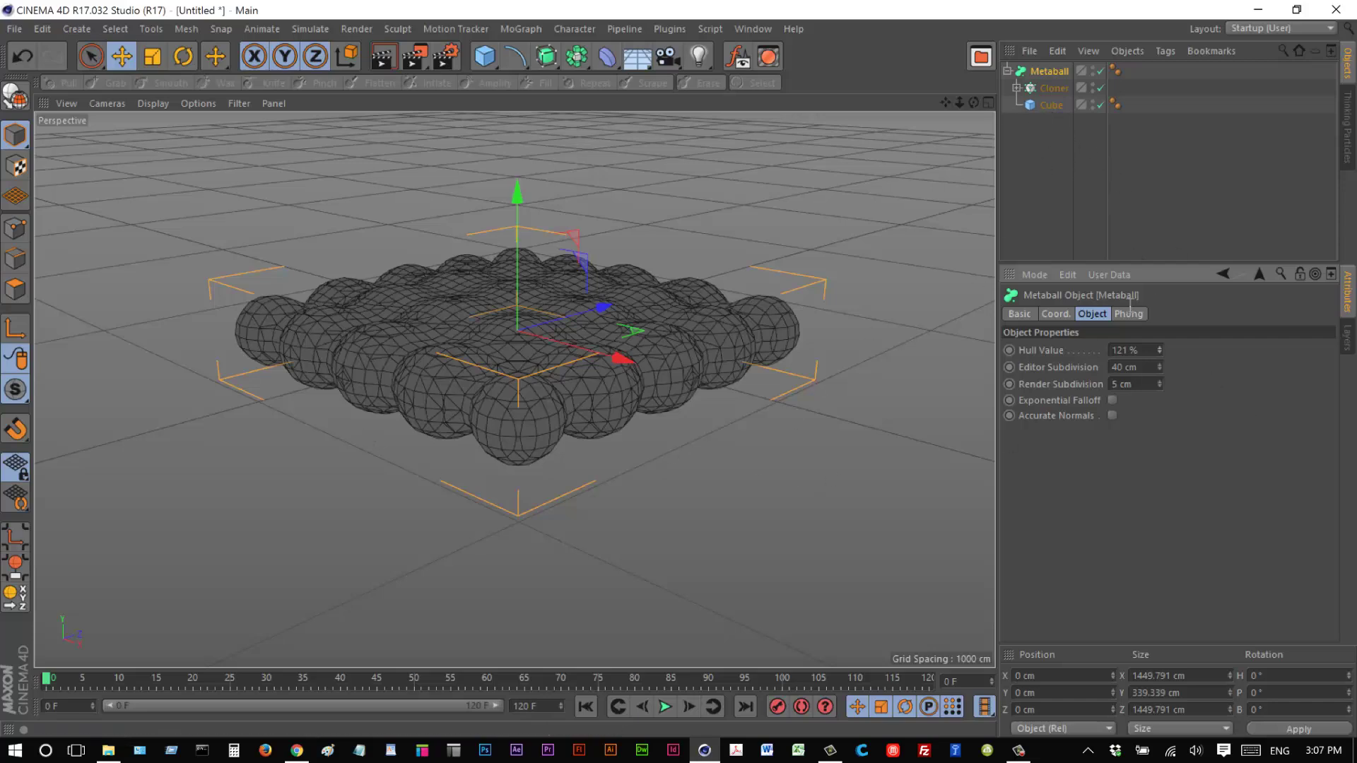
Step: Add a Metaball tag to the Cube and set the tag's type to Triangle
left_click(1051, 104)
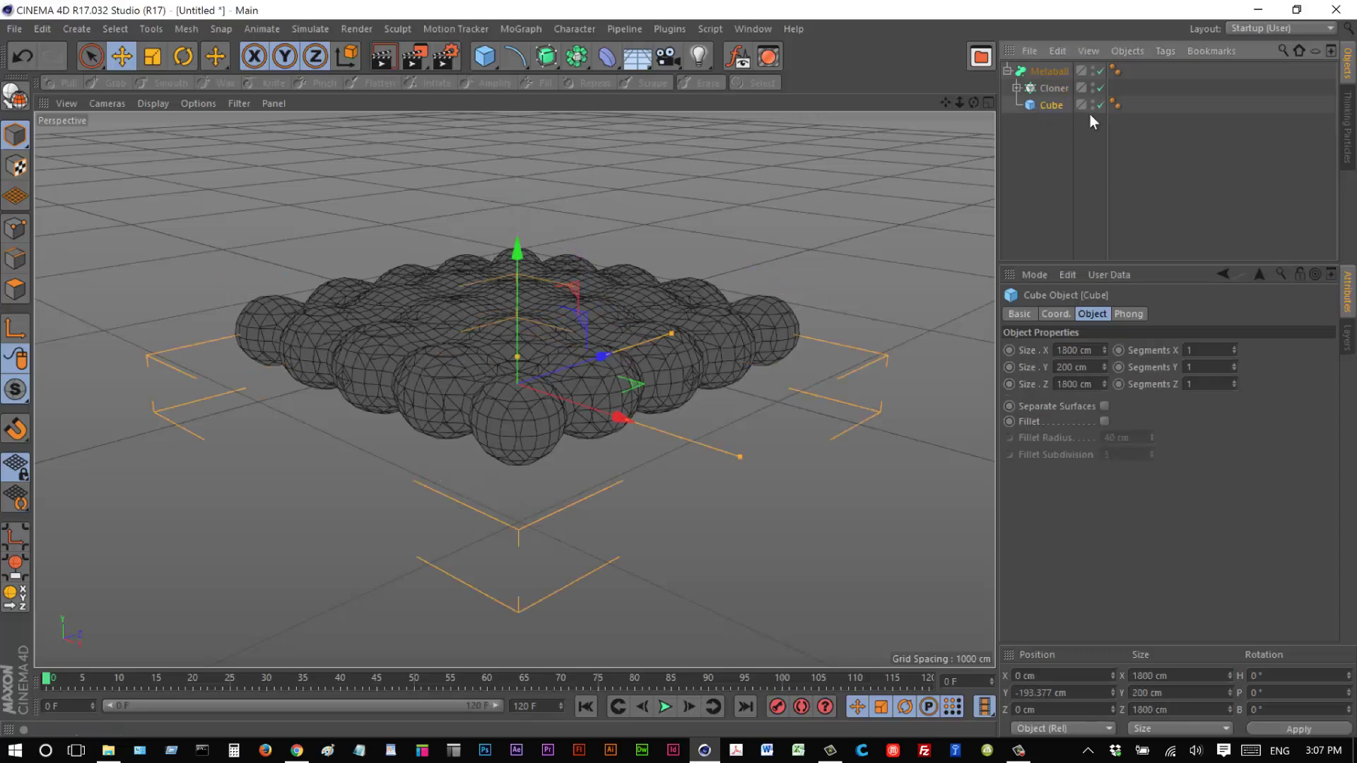
left_click(1167, 53)
mouse_move(1189, 81)
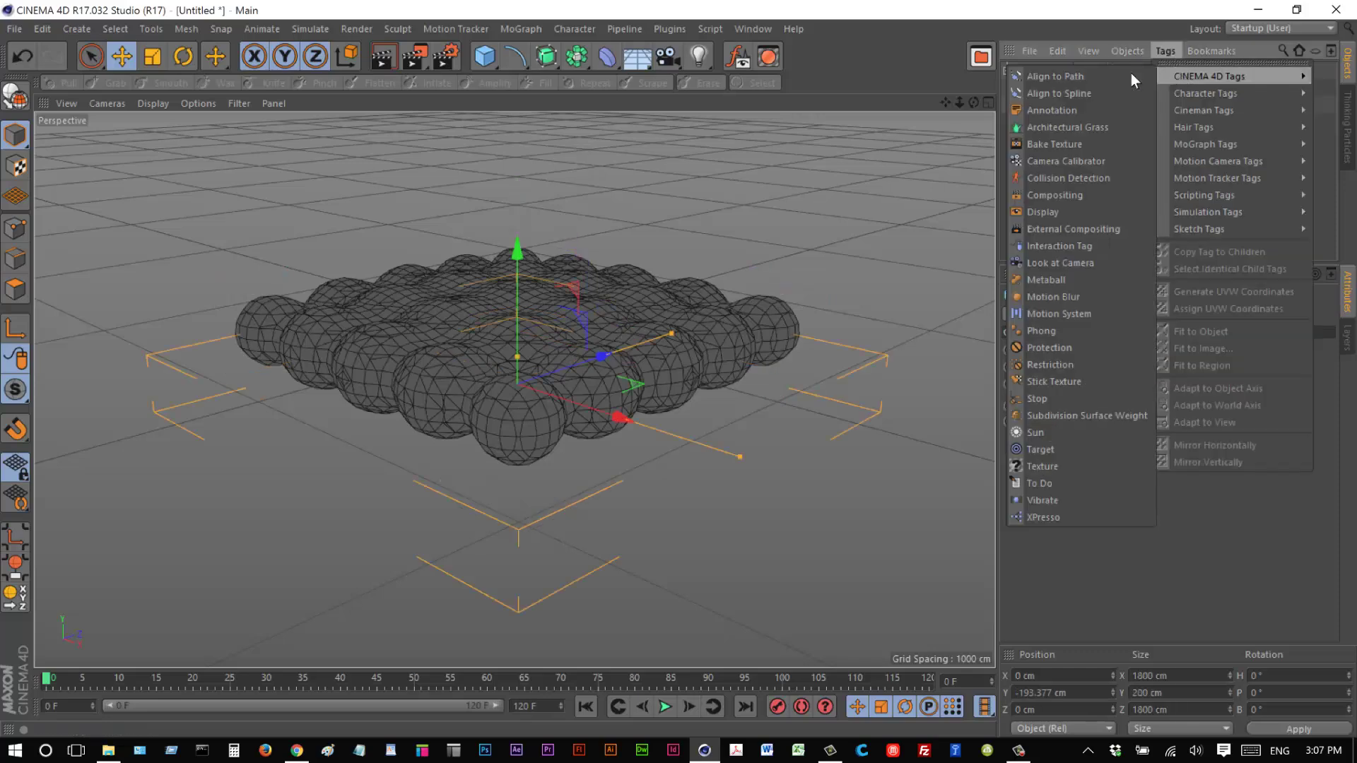
left_click(1068, 278)
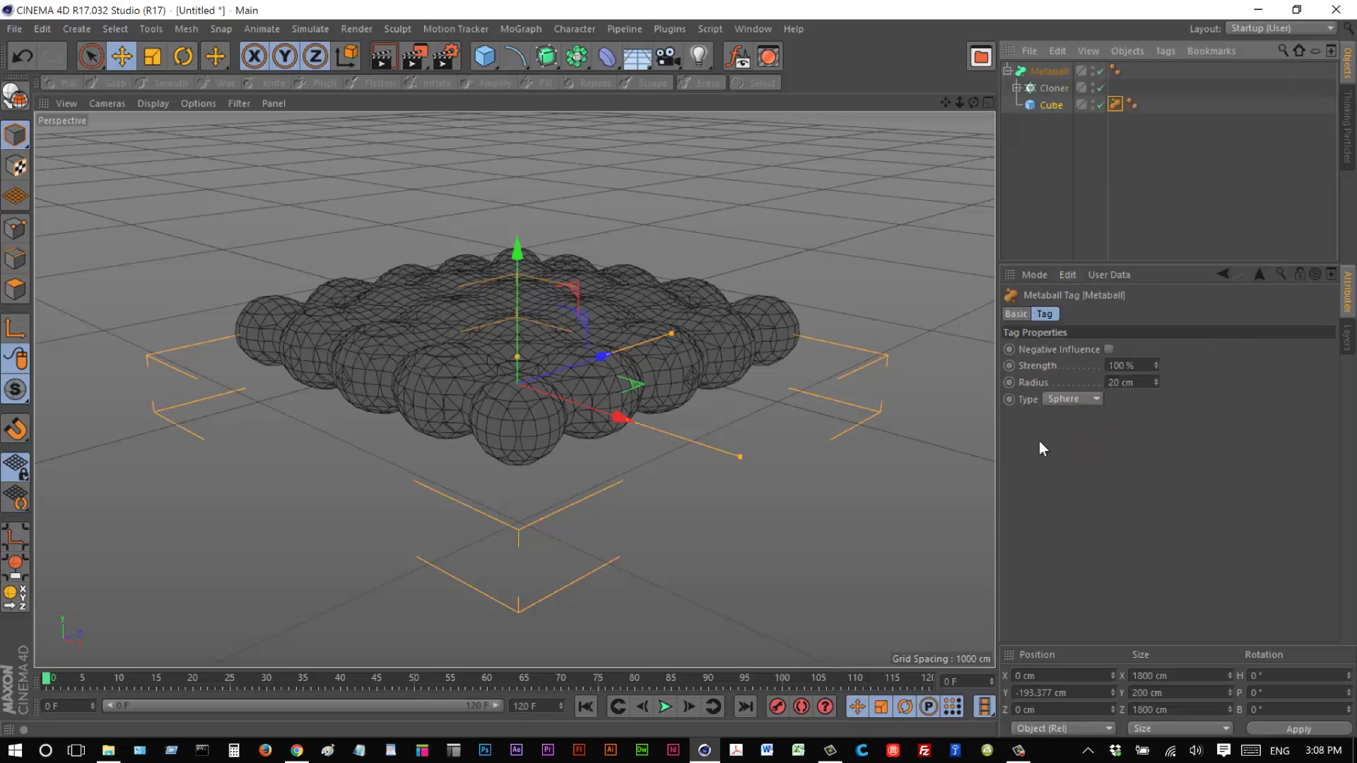
left_click(1093, 401)
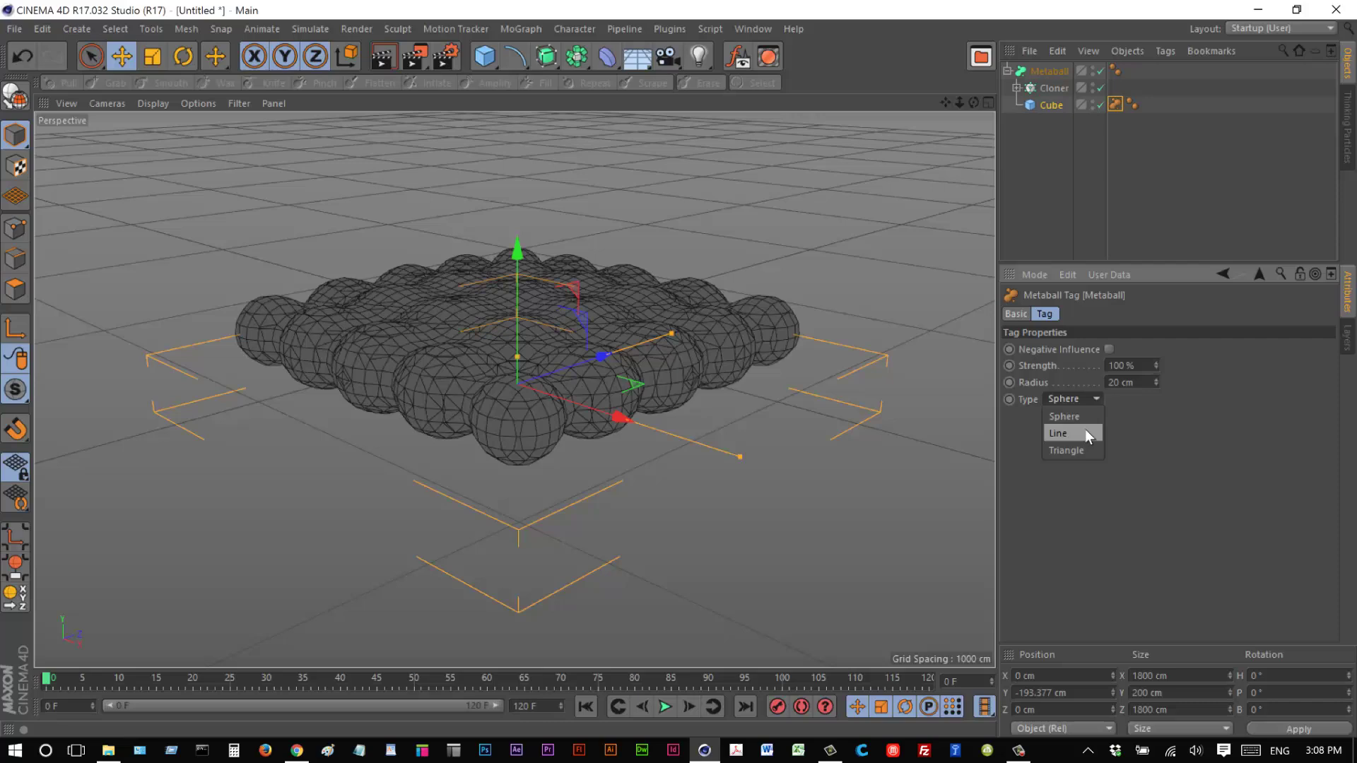
left_click(1087, 434)
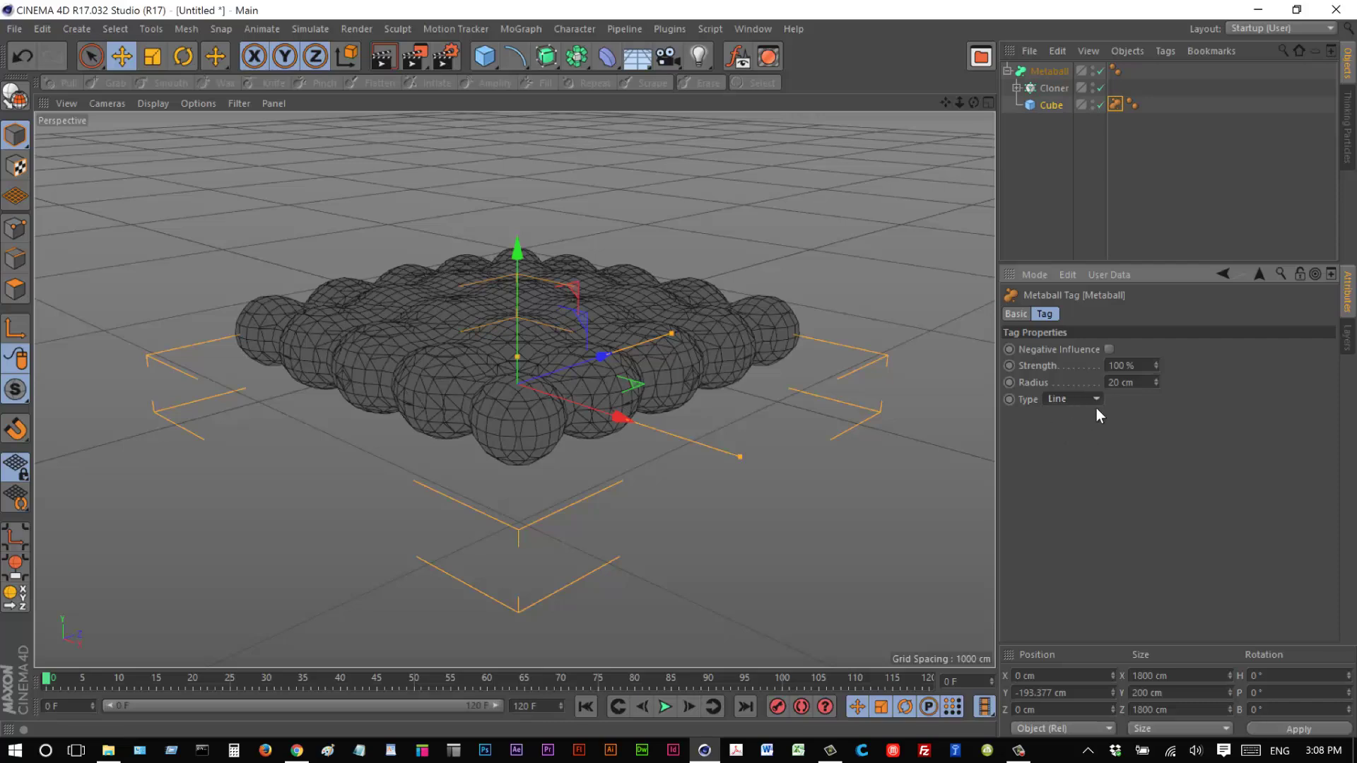
left_click(1094, 400)
left_click(1092, 452)
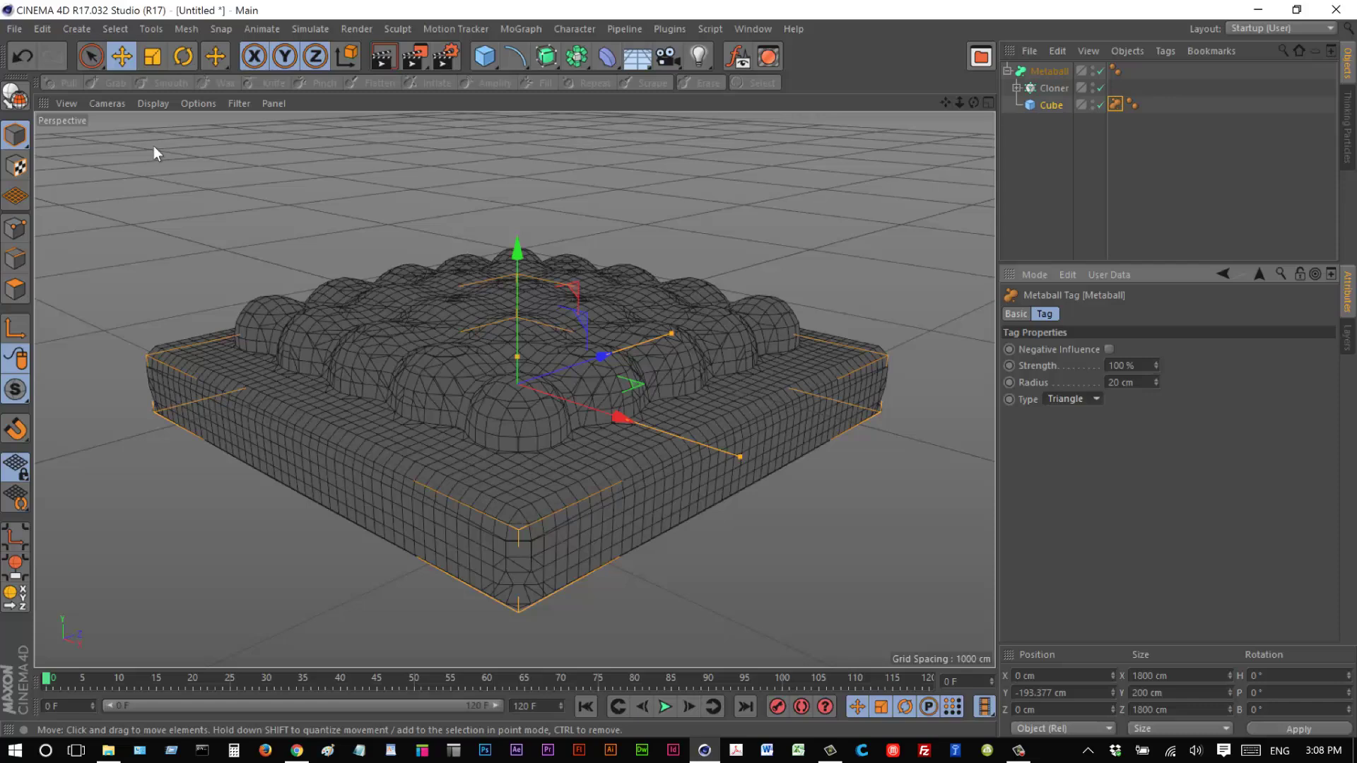
Step: Display the perspective view in Gouraud Shading without wireframe lines
left_click(152, 103)
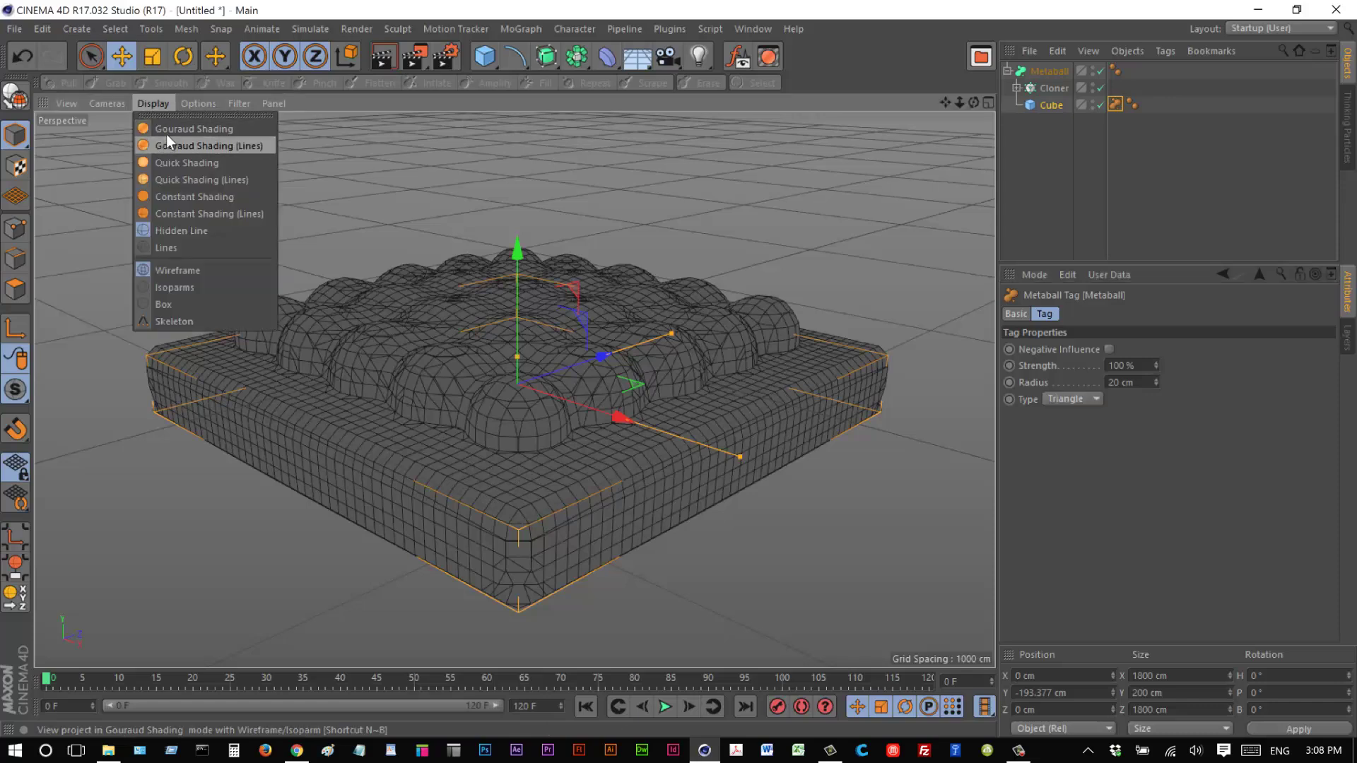
left_click(167, 131)
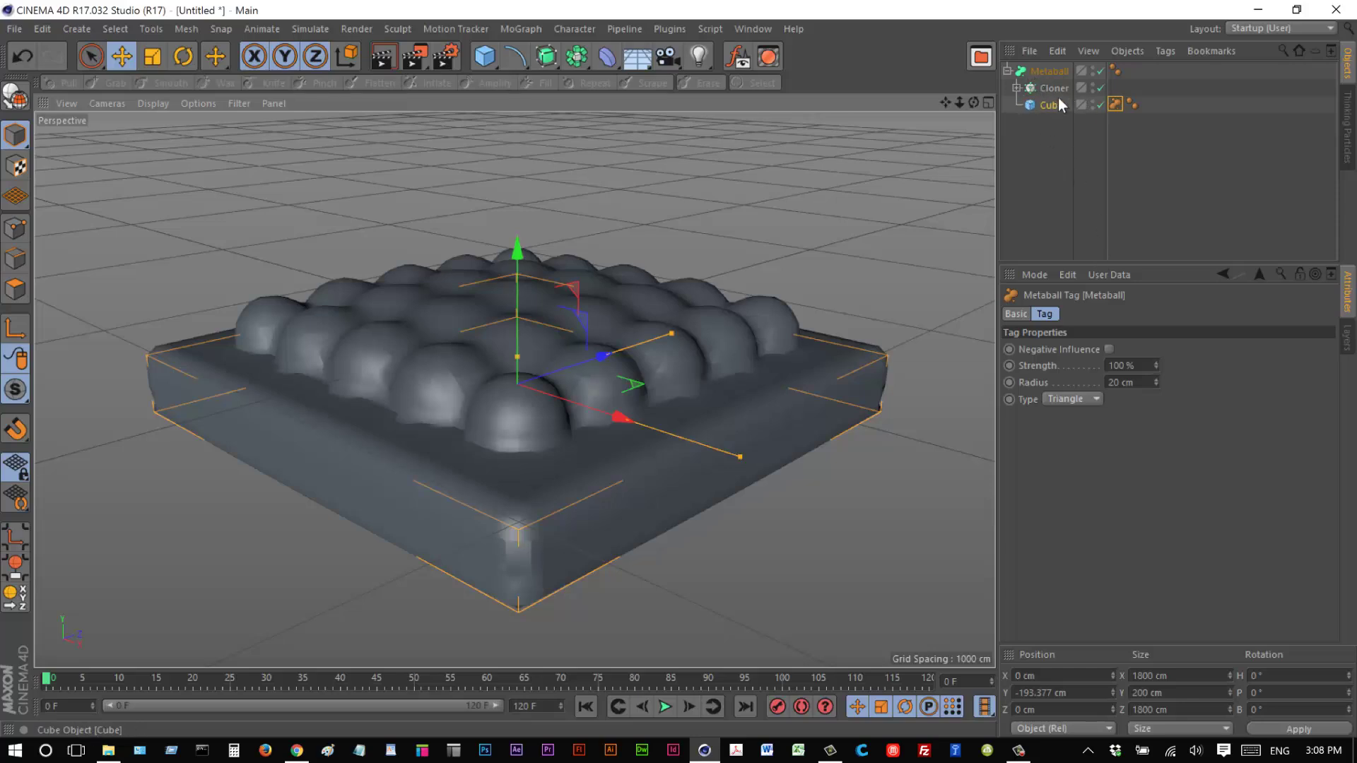
Step: Refine the Metaball's viewport mesh by setting its Editor Subdivision to 15 cm
left_click(1047, 71)
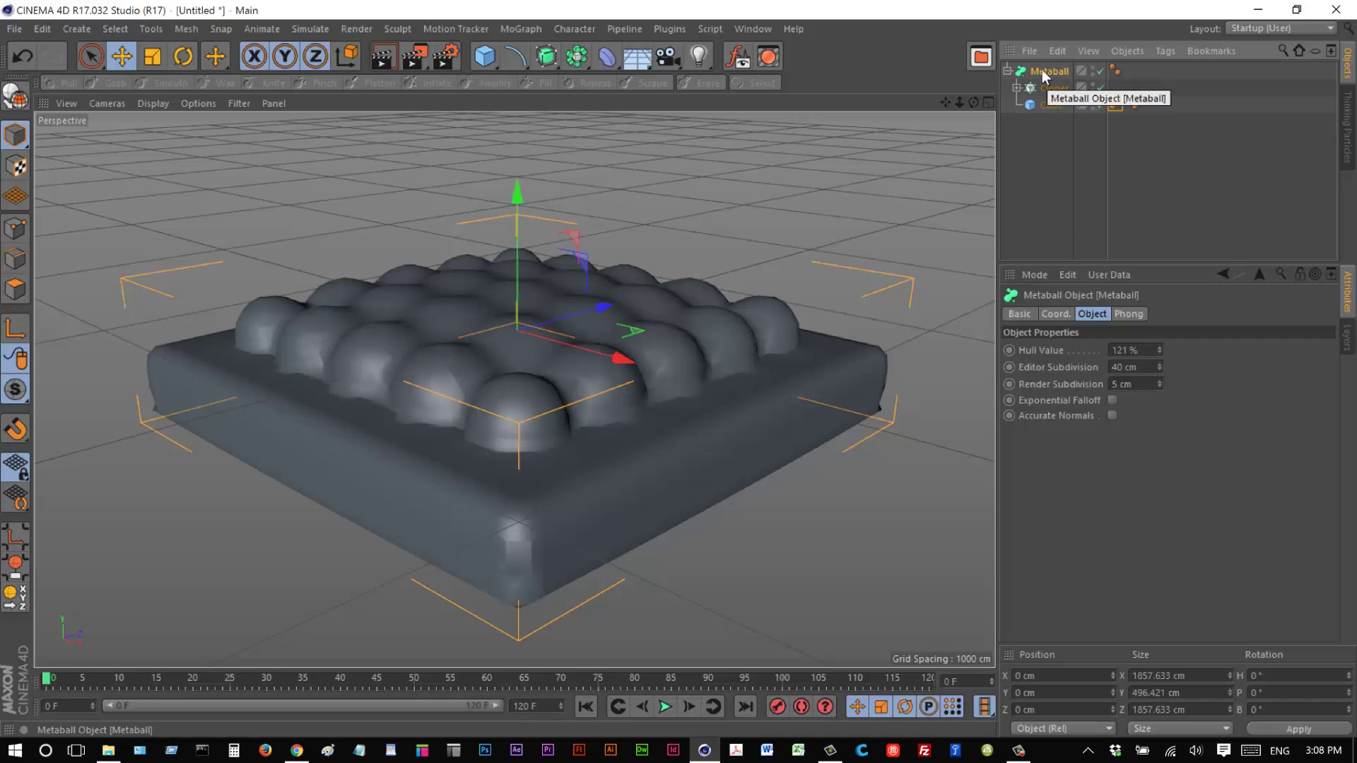
left_click(1131, 367)
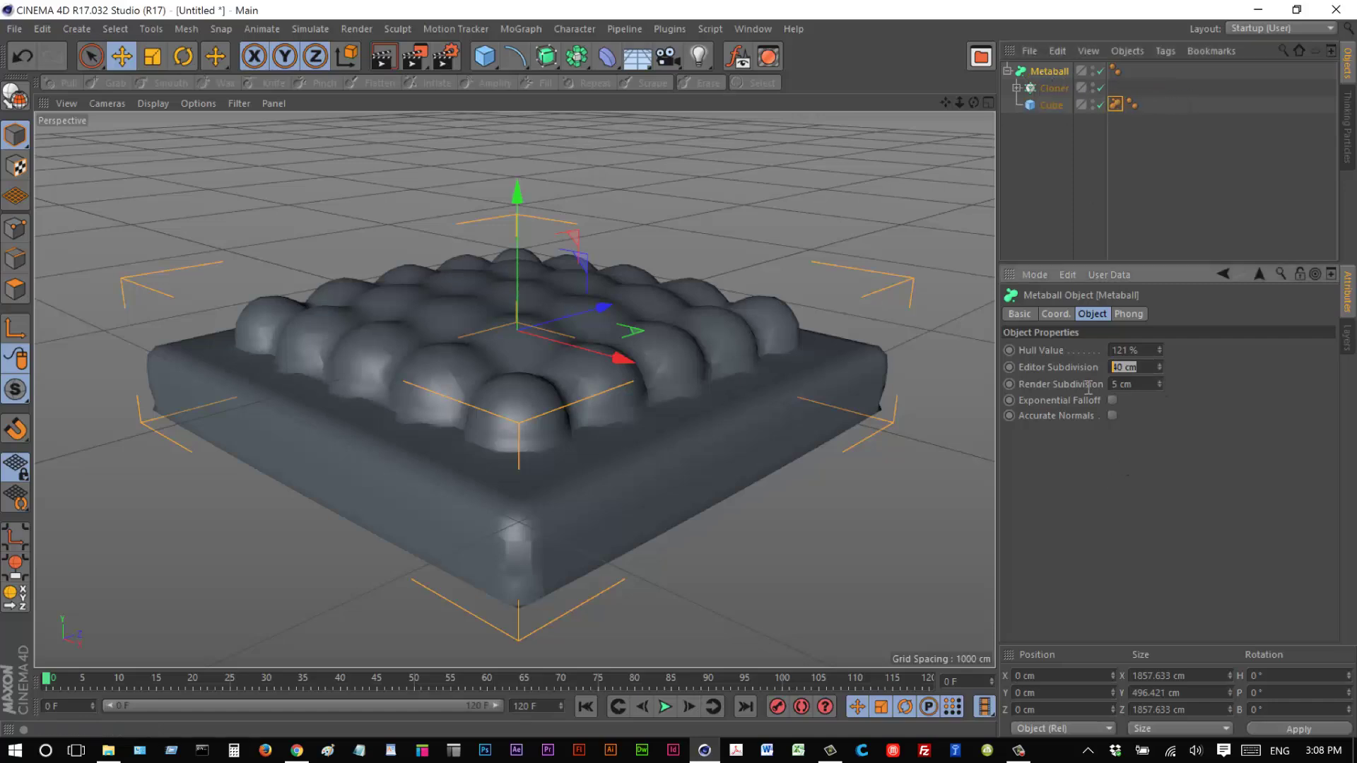
type("20")
key("Return")
left_click(1130, 367)
type("15")
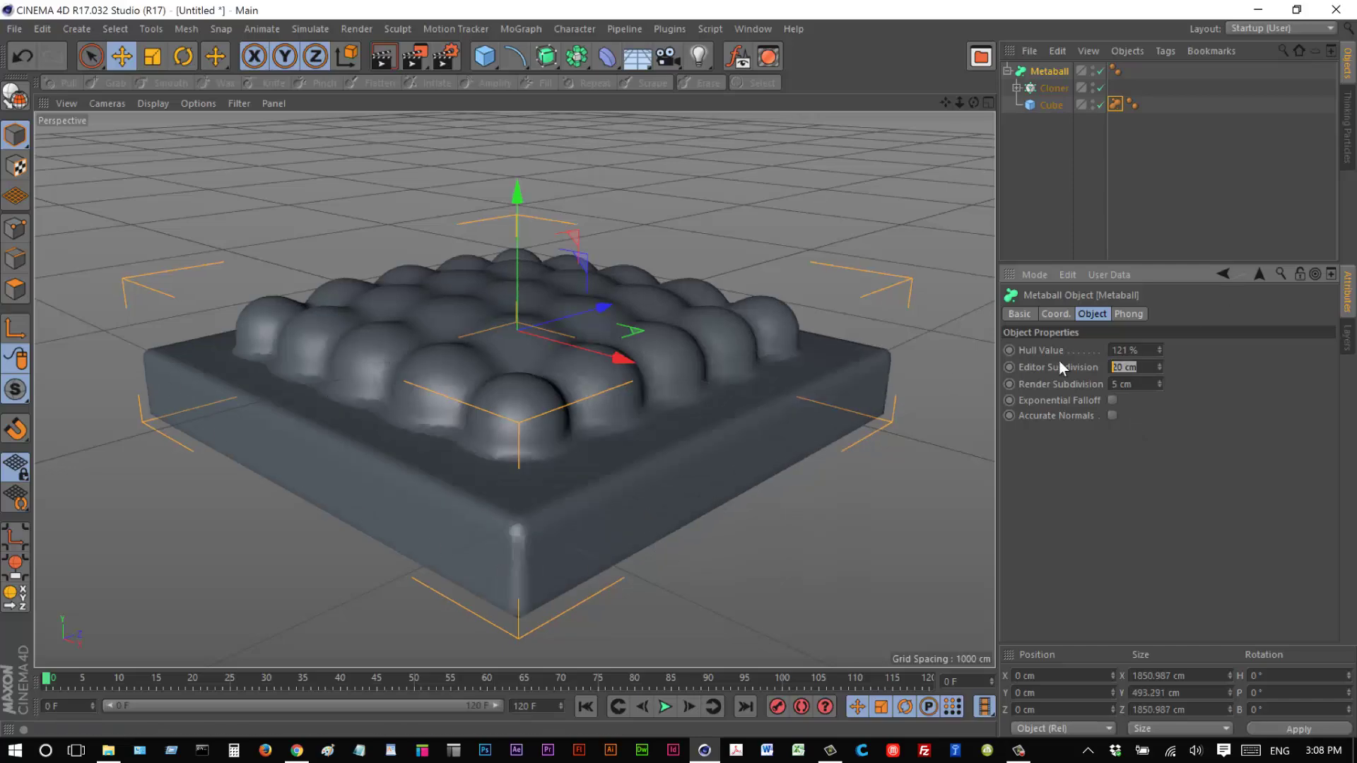
key("Return")
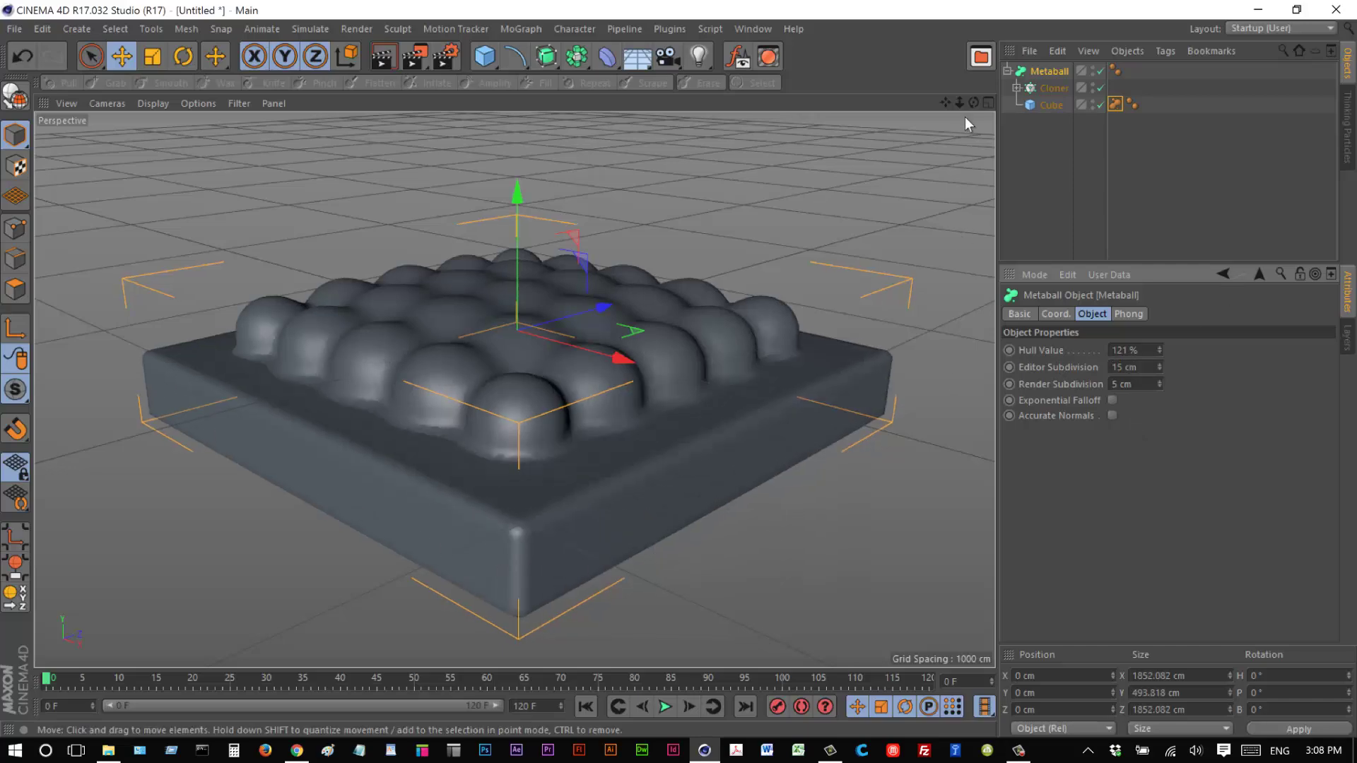
Step: Add a Formula effector to the Cloner and scrub the timeline to frame 79 to preview its motion
mouse_move(959, 104)
left_mouse_down()
mouse_move(677, 369)
mouse_move(965, 104)
mouse_move(677, 369)
mouse_move(984, 112)
left_mouse_up()
left_click(1092, 240)
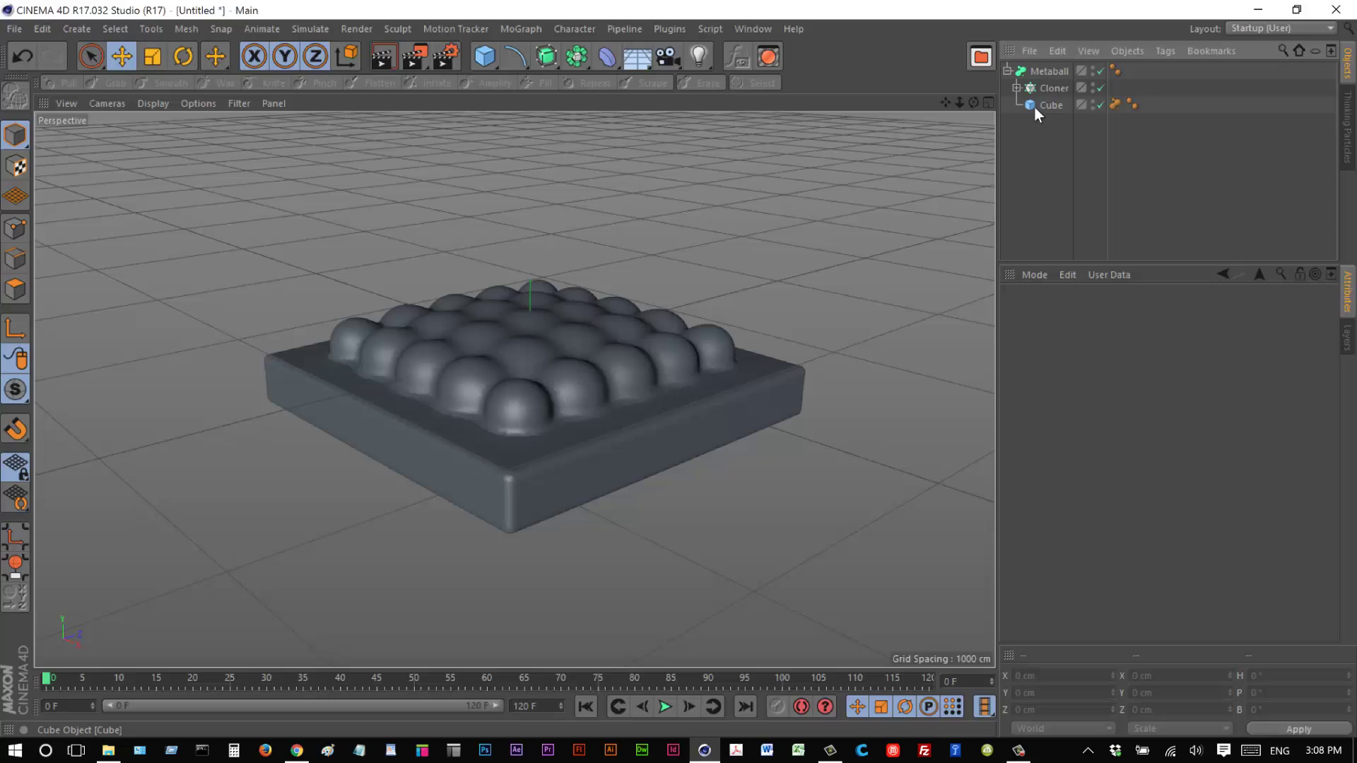
left_click(1047, 88)
left_click(532, 28)
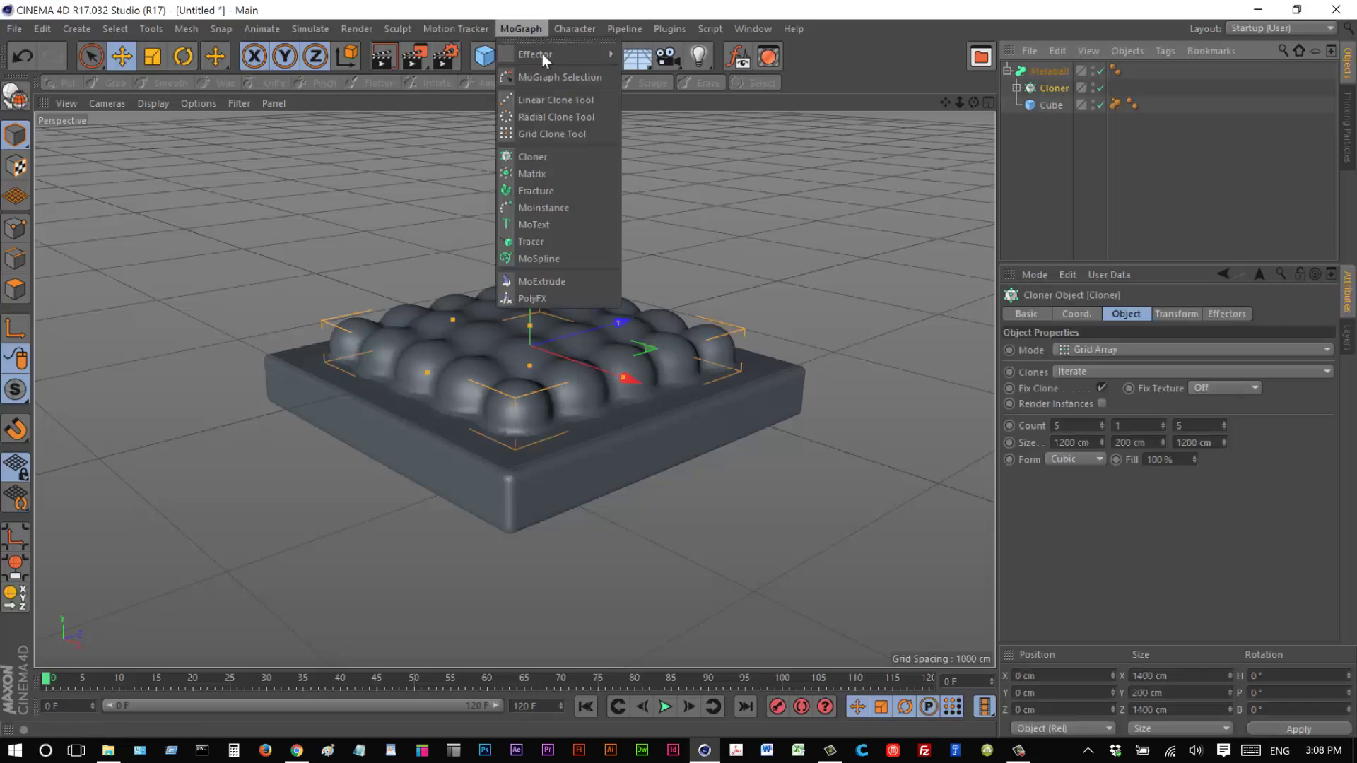
mouse_move(544, 57)
left_click(659, 133)
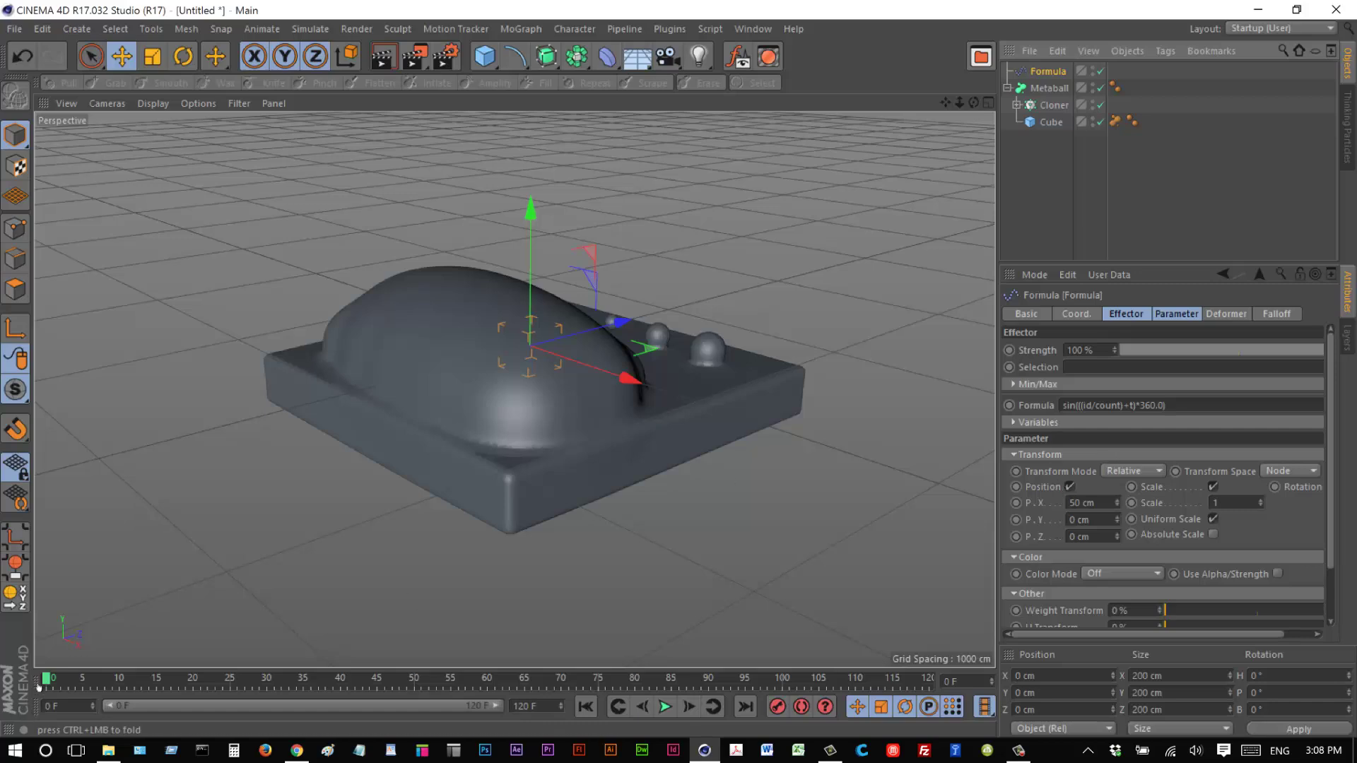
left_click_drag(115, 680, 627, 686)
left_click(1020, 201)
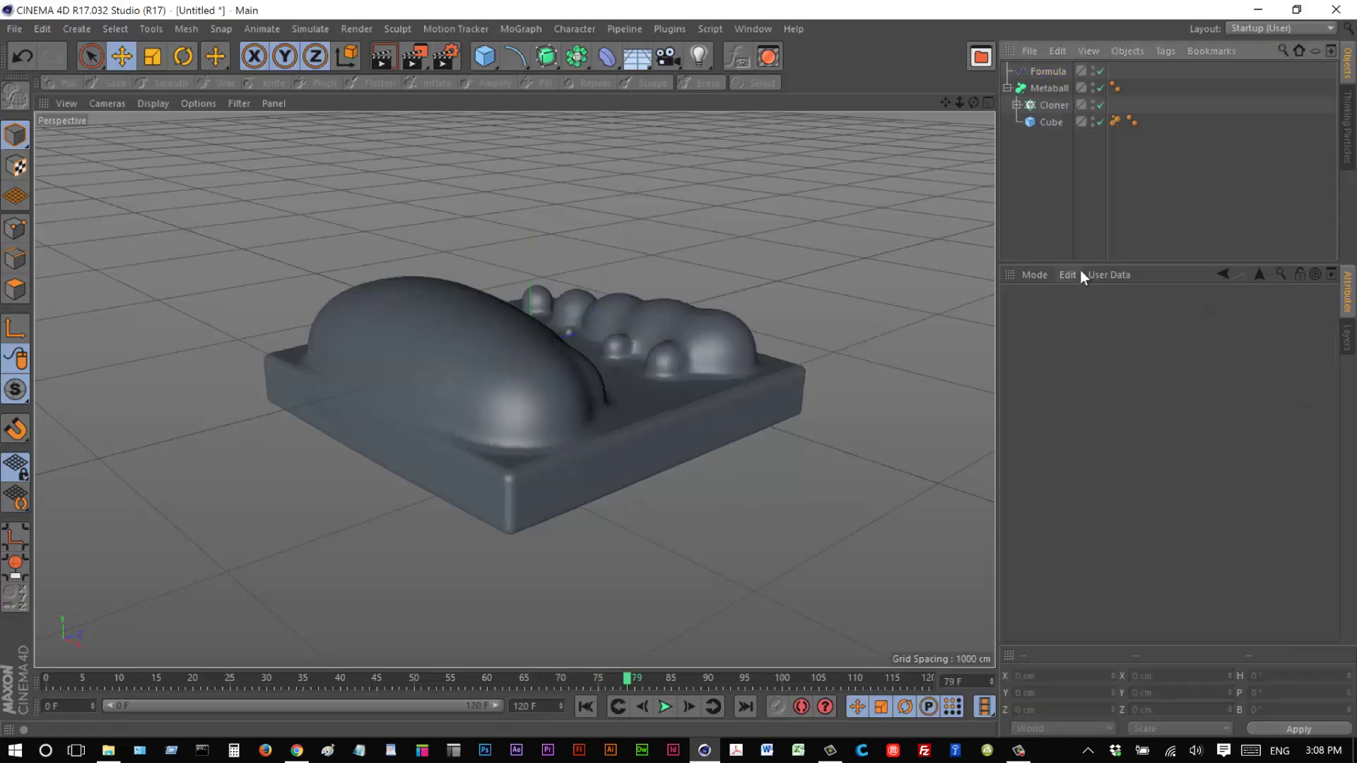
Step: Set the Formula effector's Scale parameter to 0.5 and its Strength to 47%
left_click(1049, 71)
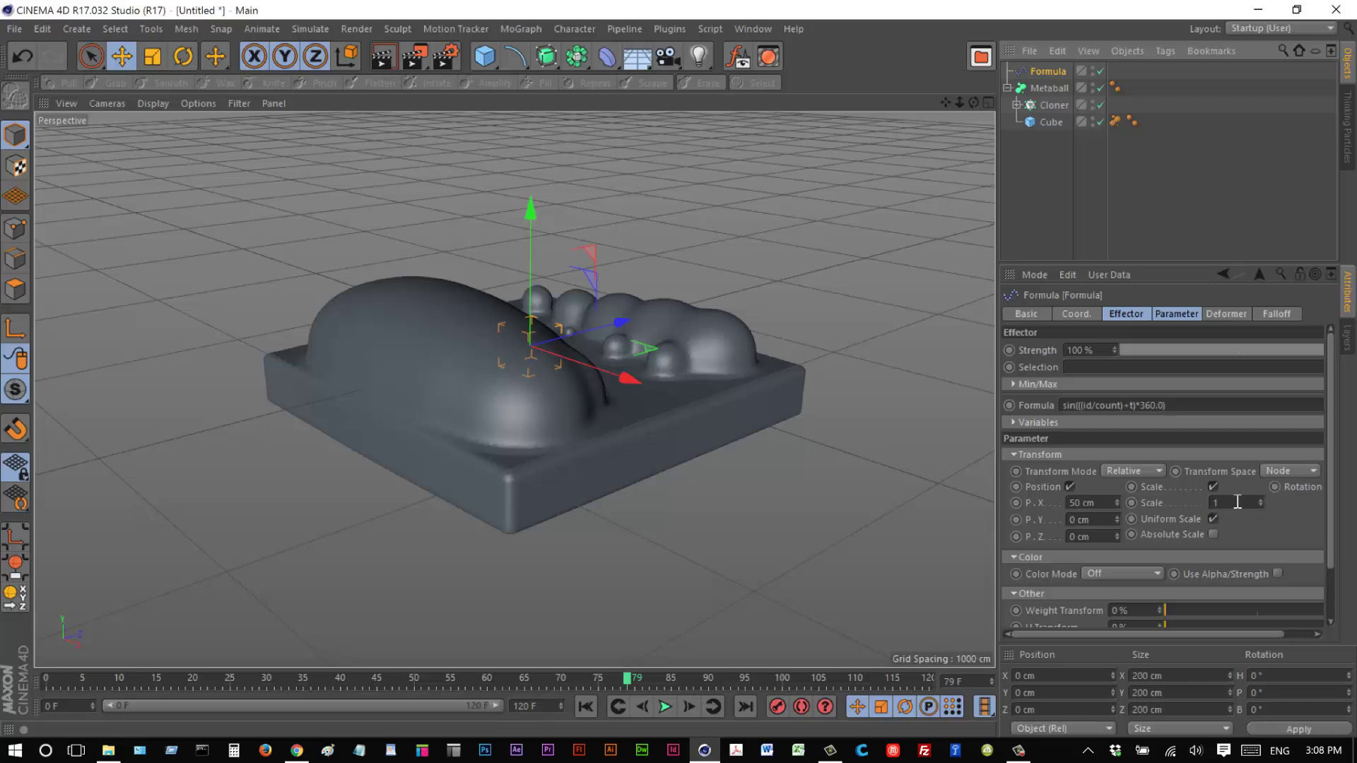
type("0.")
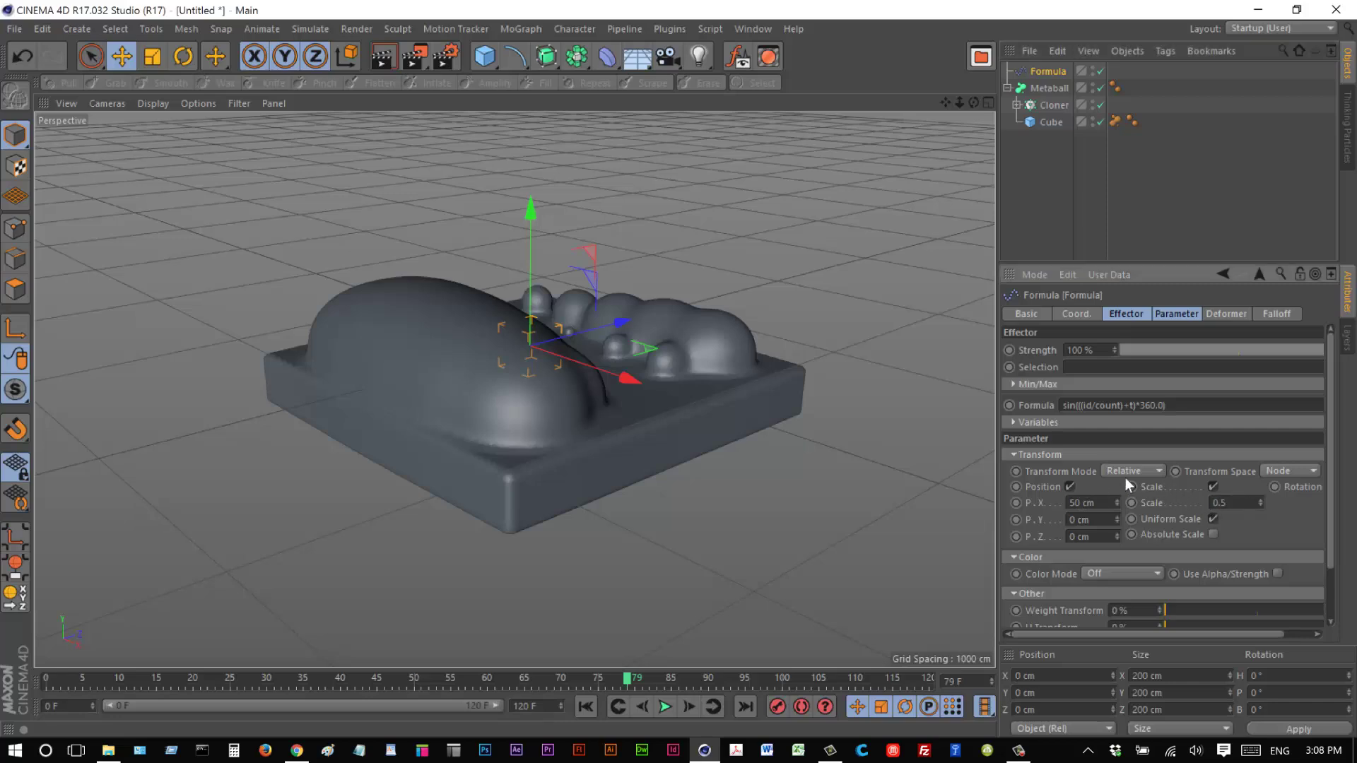
type("5")
key("Return")
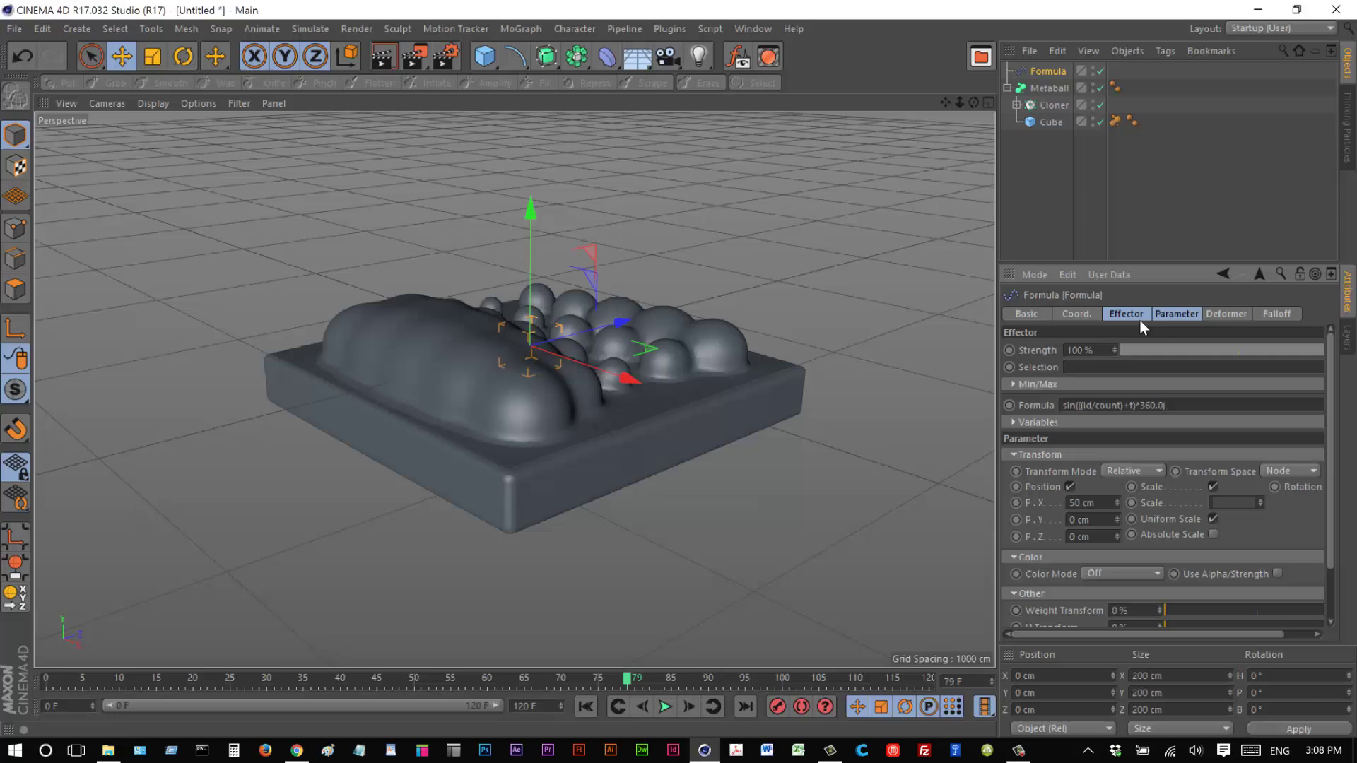
left_click(1131, 313)
left_click_drag(1158, 351, 1227, 358)
Step: Play the animation from the first frame with nothing selected and stop it at frame 42
left_click(585, 707)
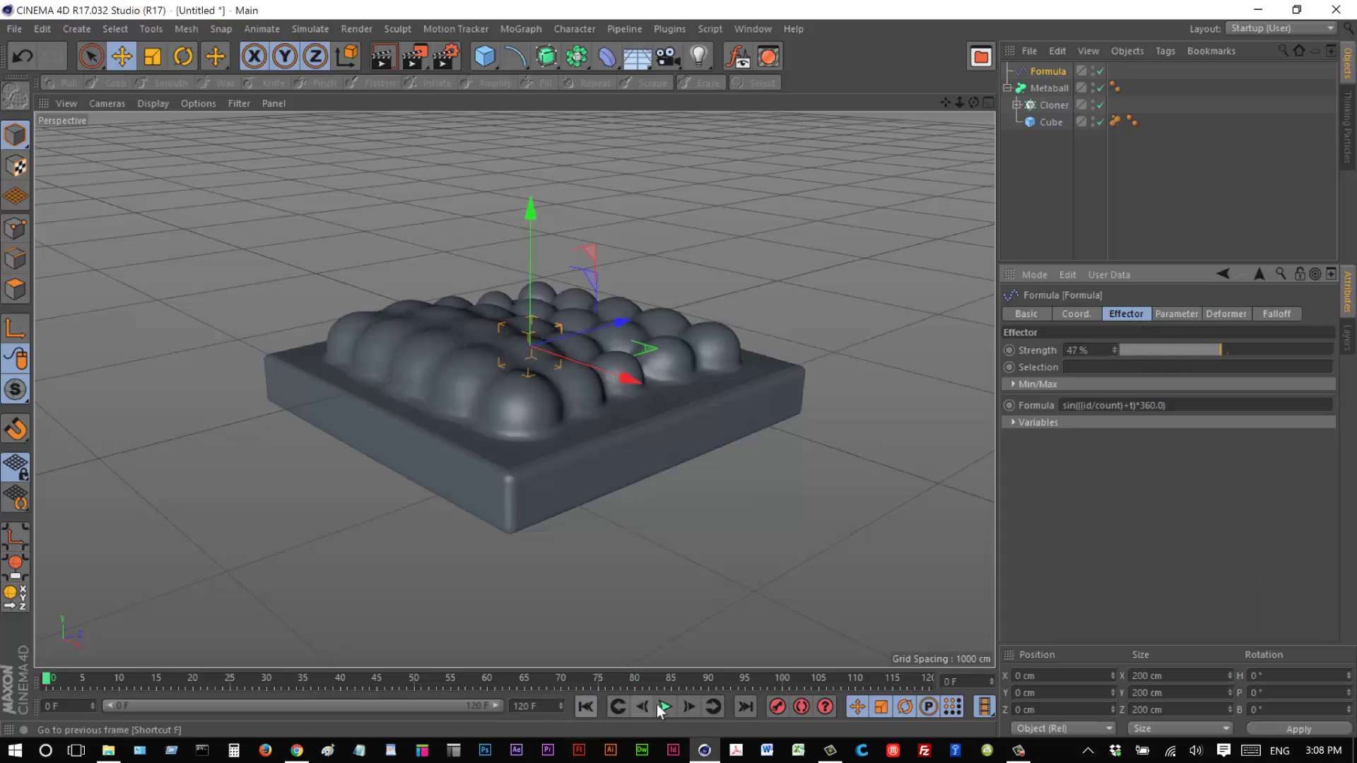
left_click(665, 707)
left_click(1007, 202)
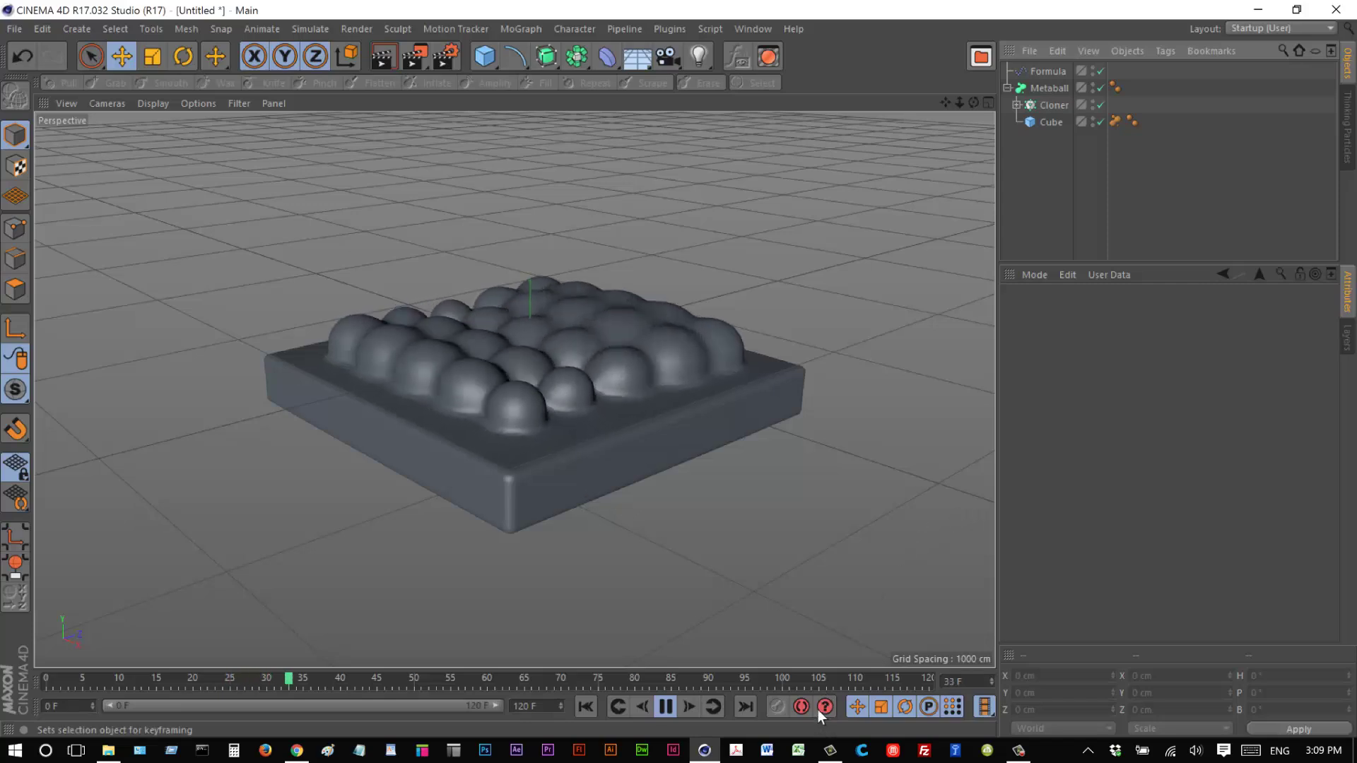
key("F8")
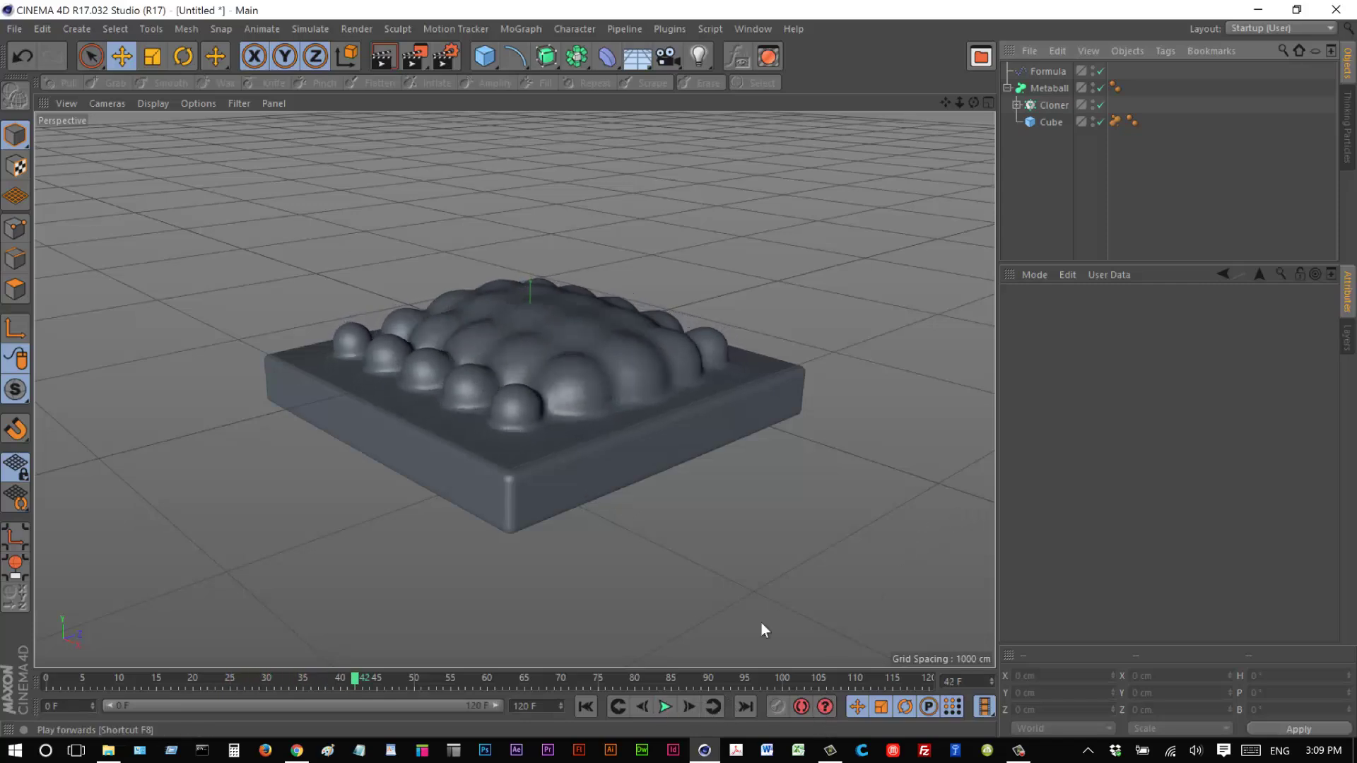
Step: Change the type of the Cube's Metaball tag to Line
left_click(1053, 122)
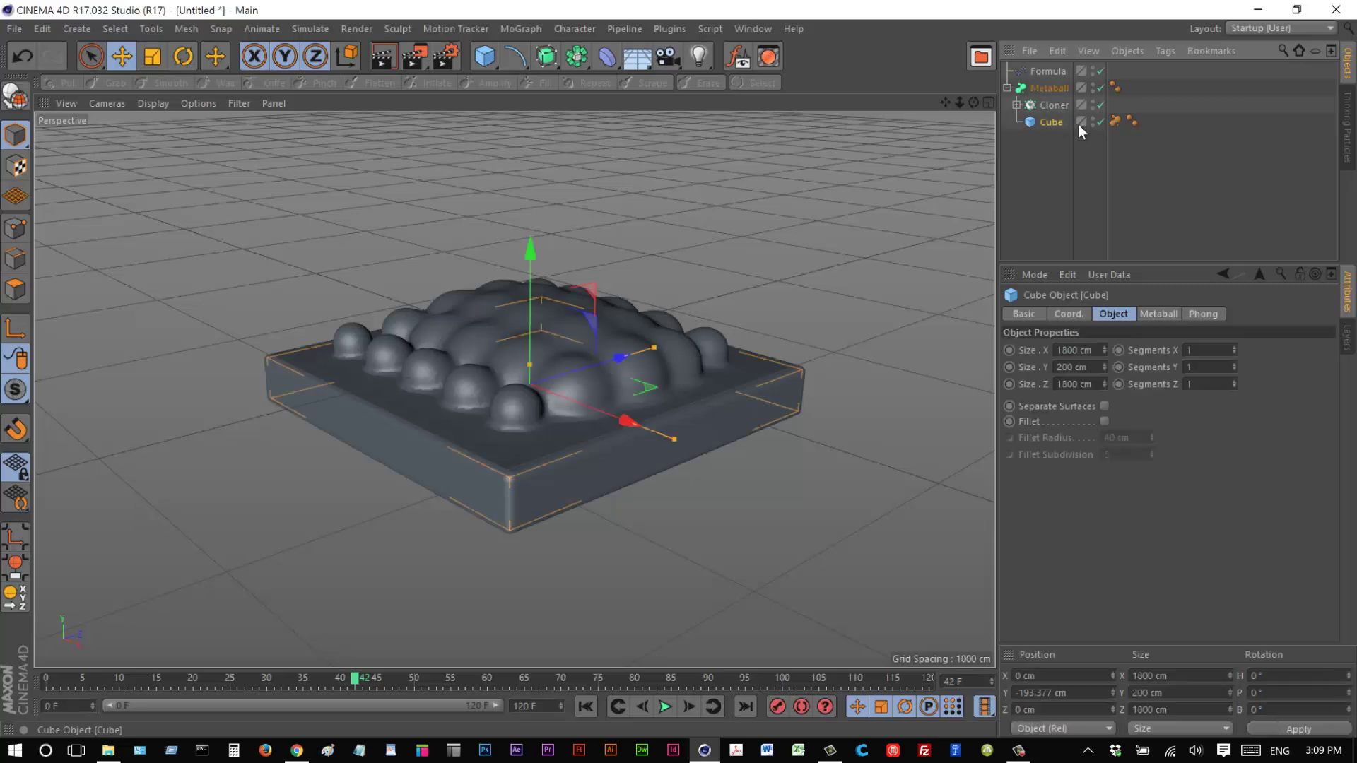
left_click(1115, 121)
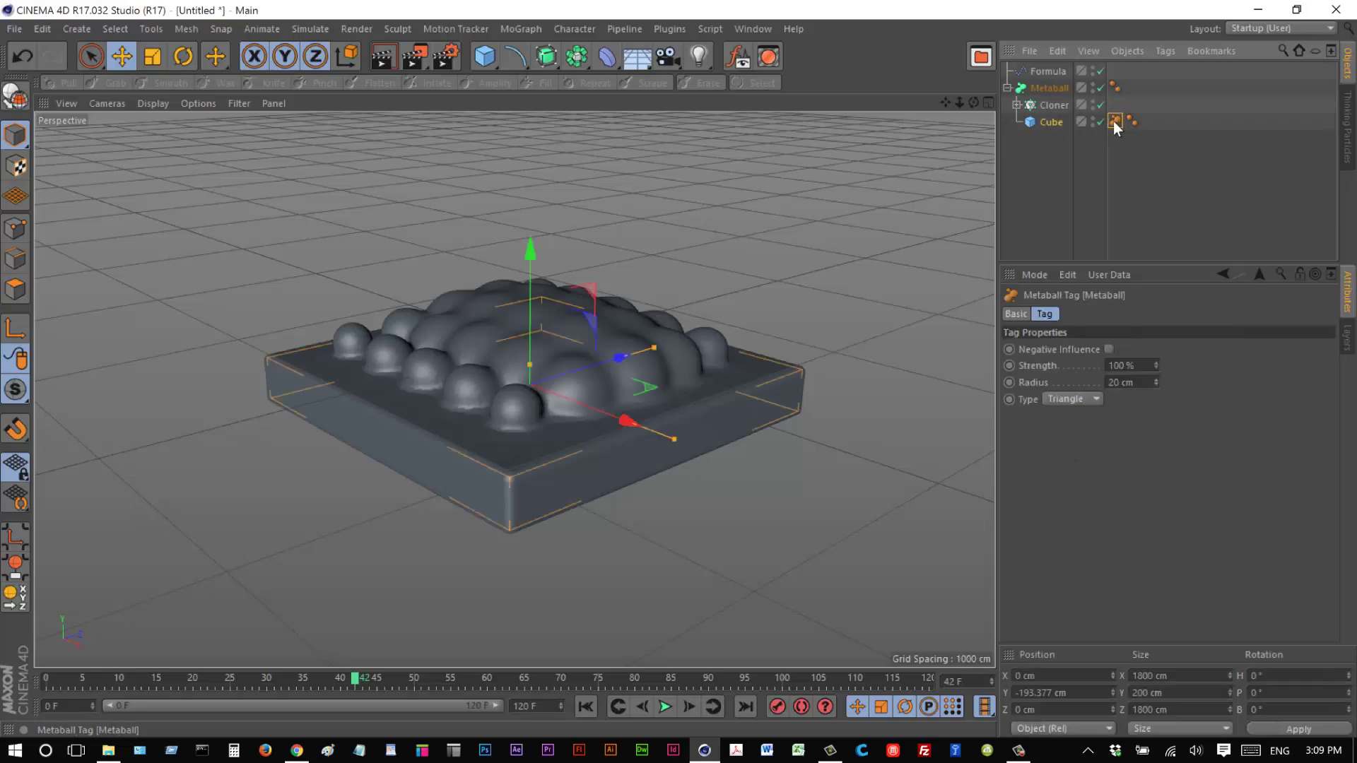
left_click(1084, 397)
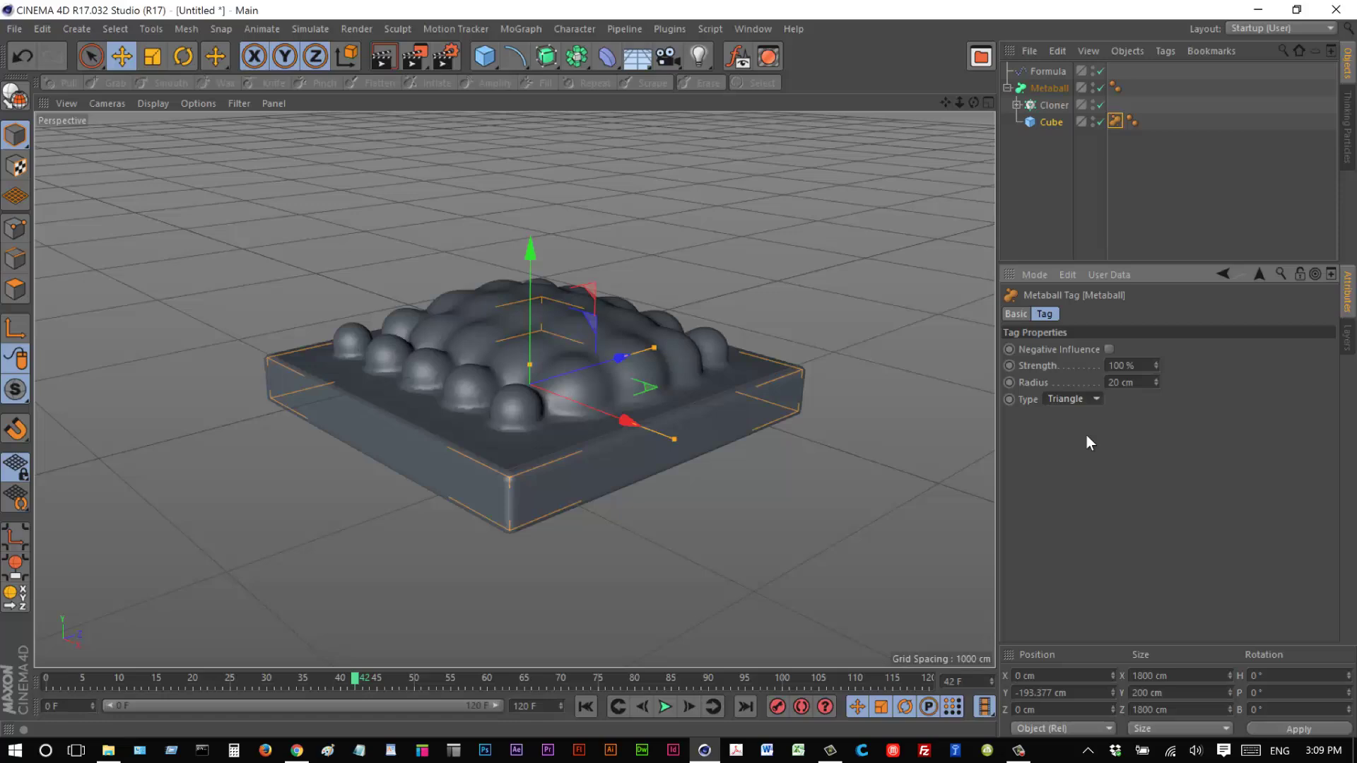
left_click(1088, 434)
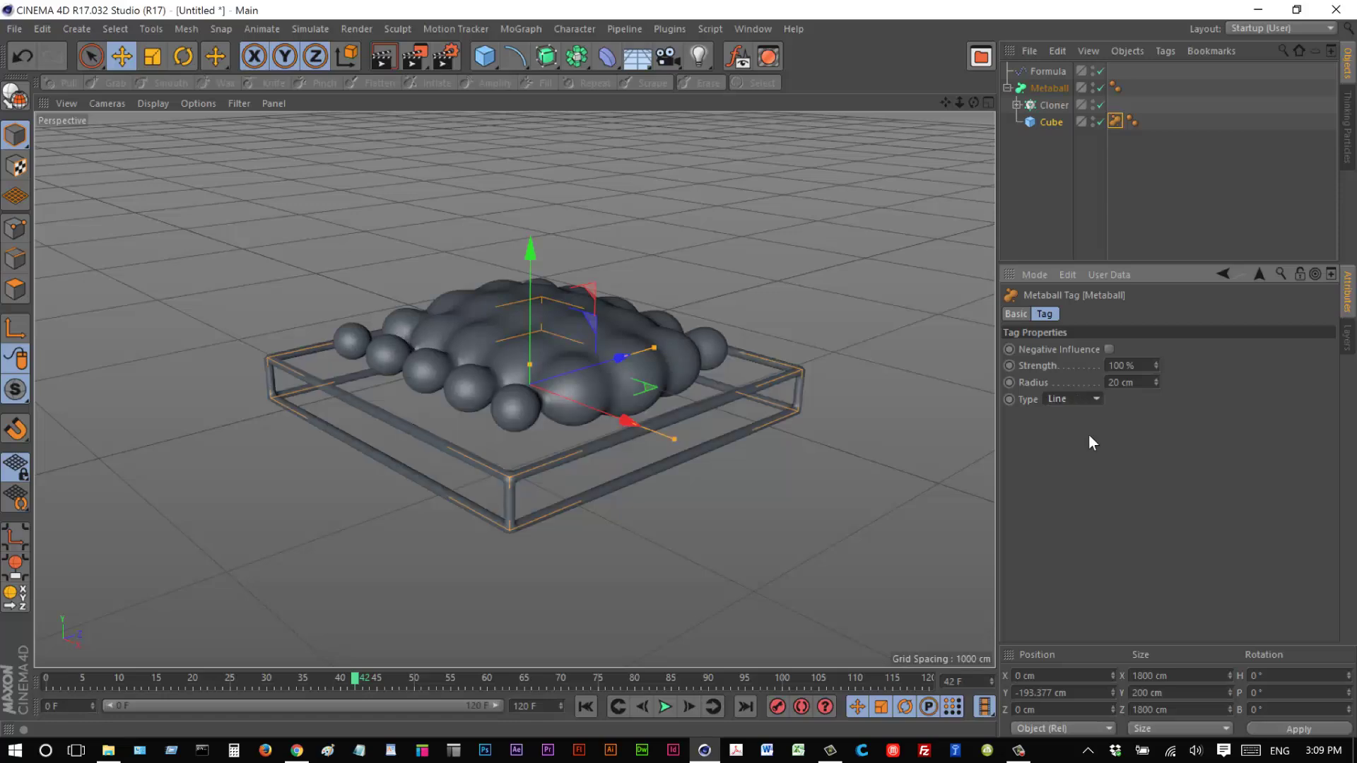
Step: Raise the cube to the level of the spheres and shift it to about 318 cm in Z
left_click_drag(530, 254, 607, 310)
left_click_drag(621, 329, 668, 325)
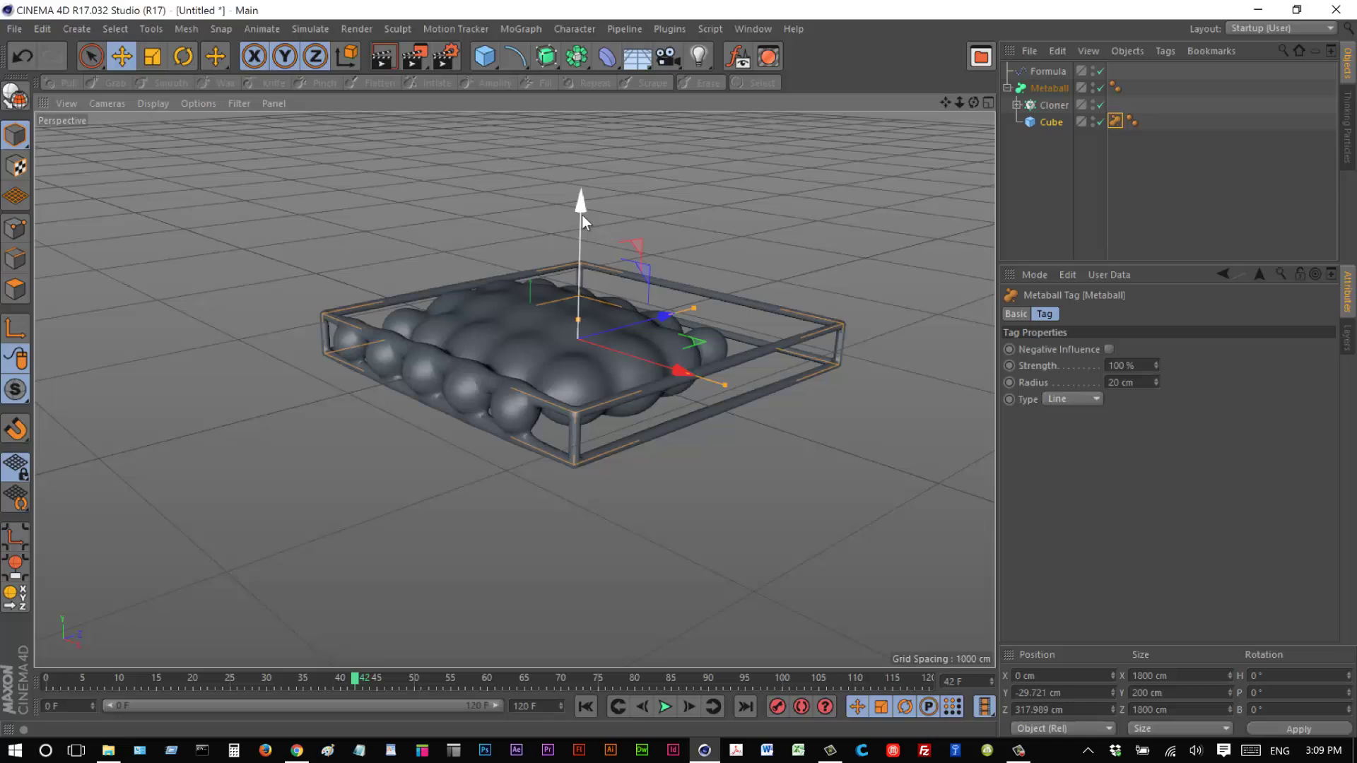
left_click_drag(582, 215, 588, 236)
left_click(569, 439)
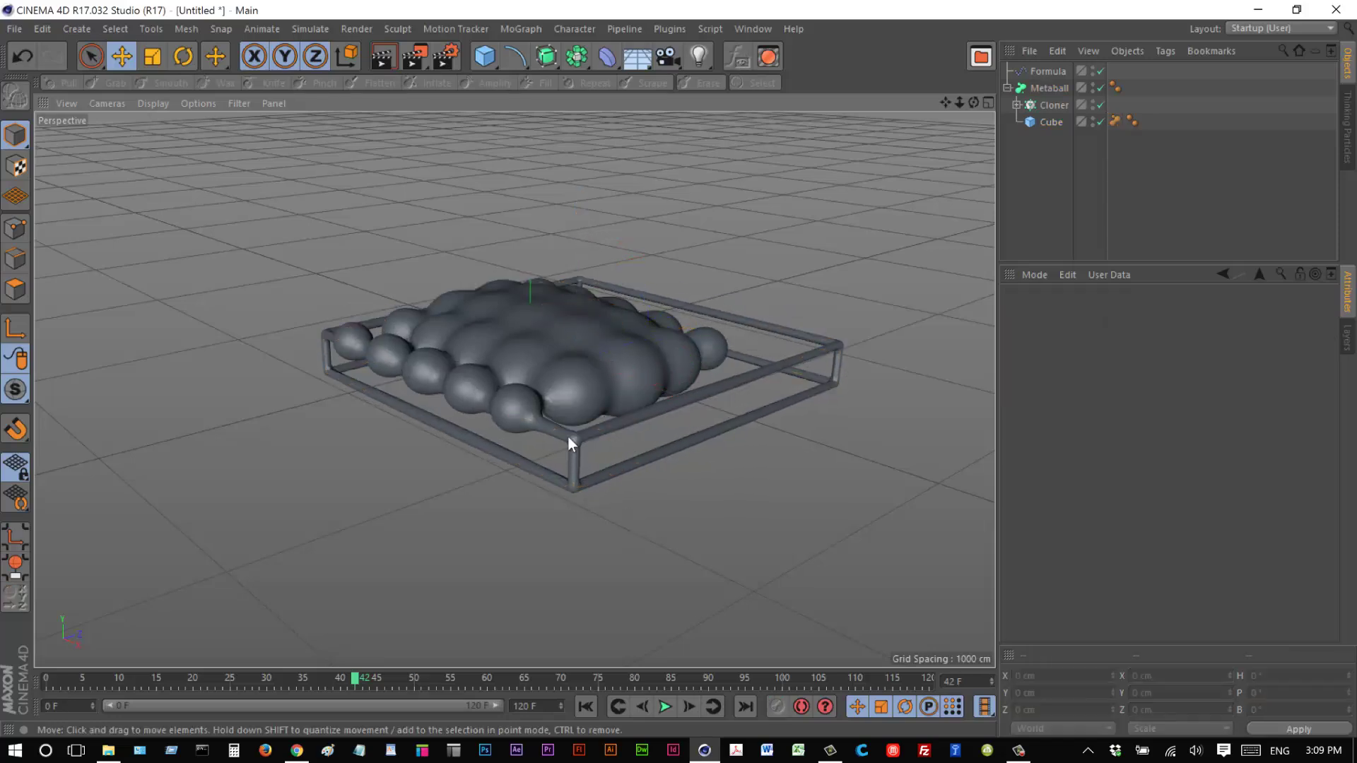
Step: Preview the animation with the repositioned line-type cube and stop playback at frame 39
left_click(617, 706)
left_click(665, 706)
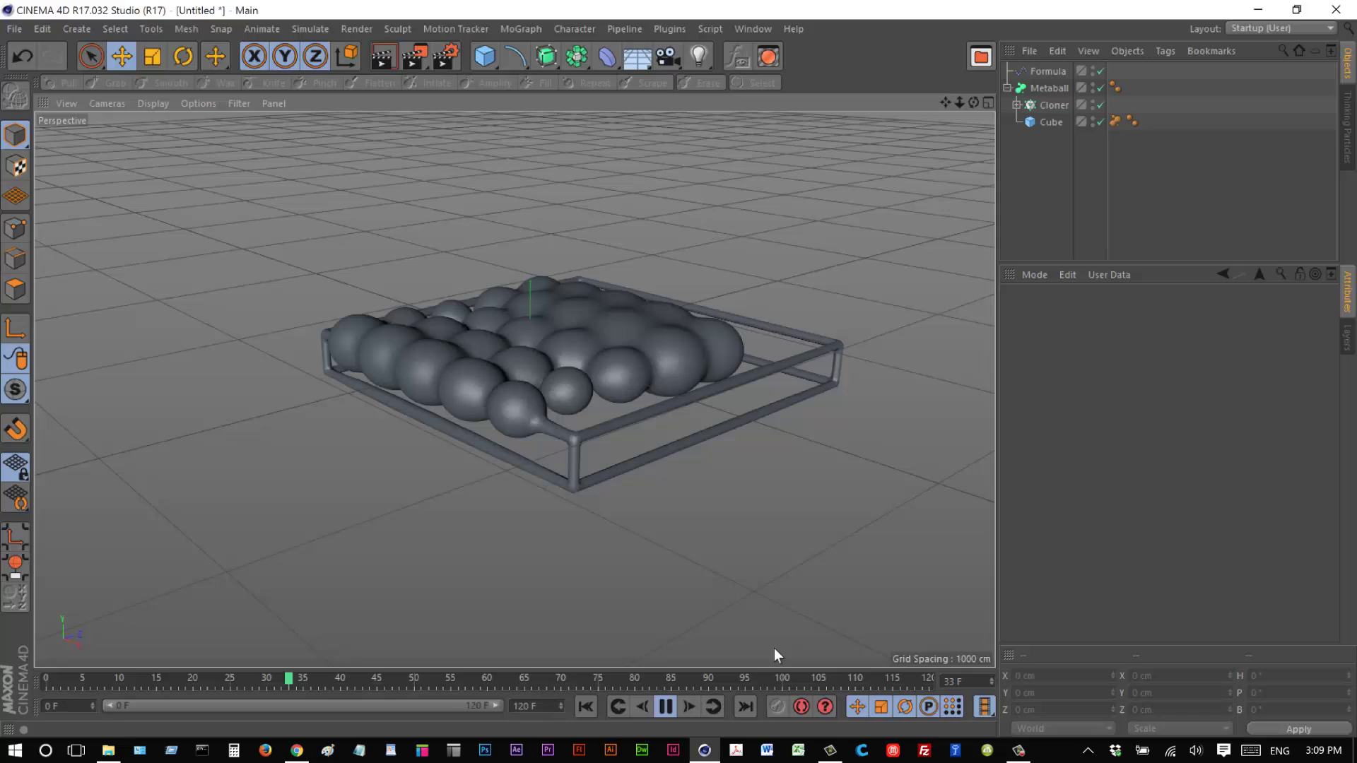
key("F8")
Step: Set the Cube's Metaball tag type back to Triangle and replay the animation from the first frame
left_click(1117, 121)
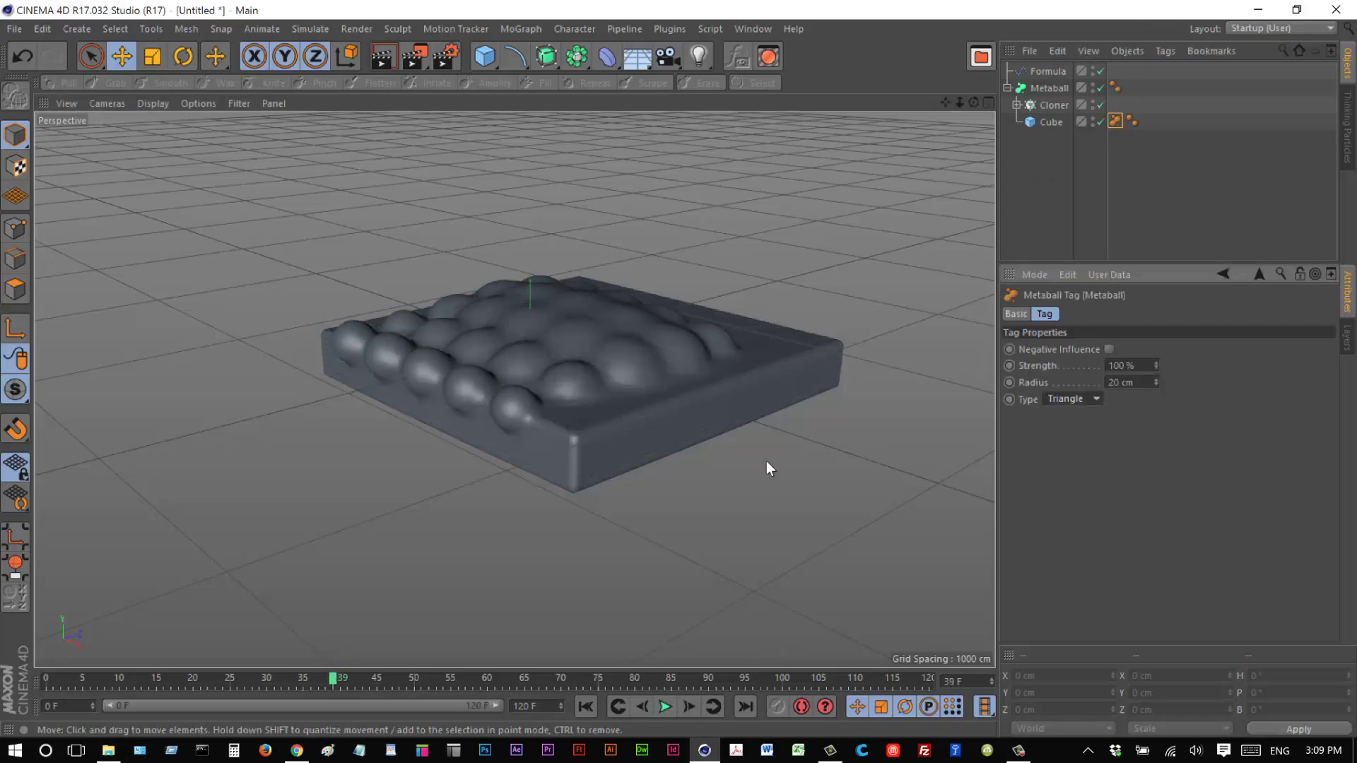
left_click(586, 707)
left_click(665, 707)
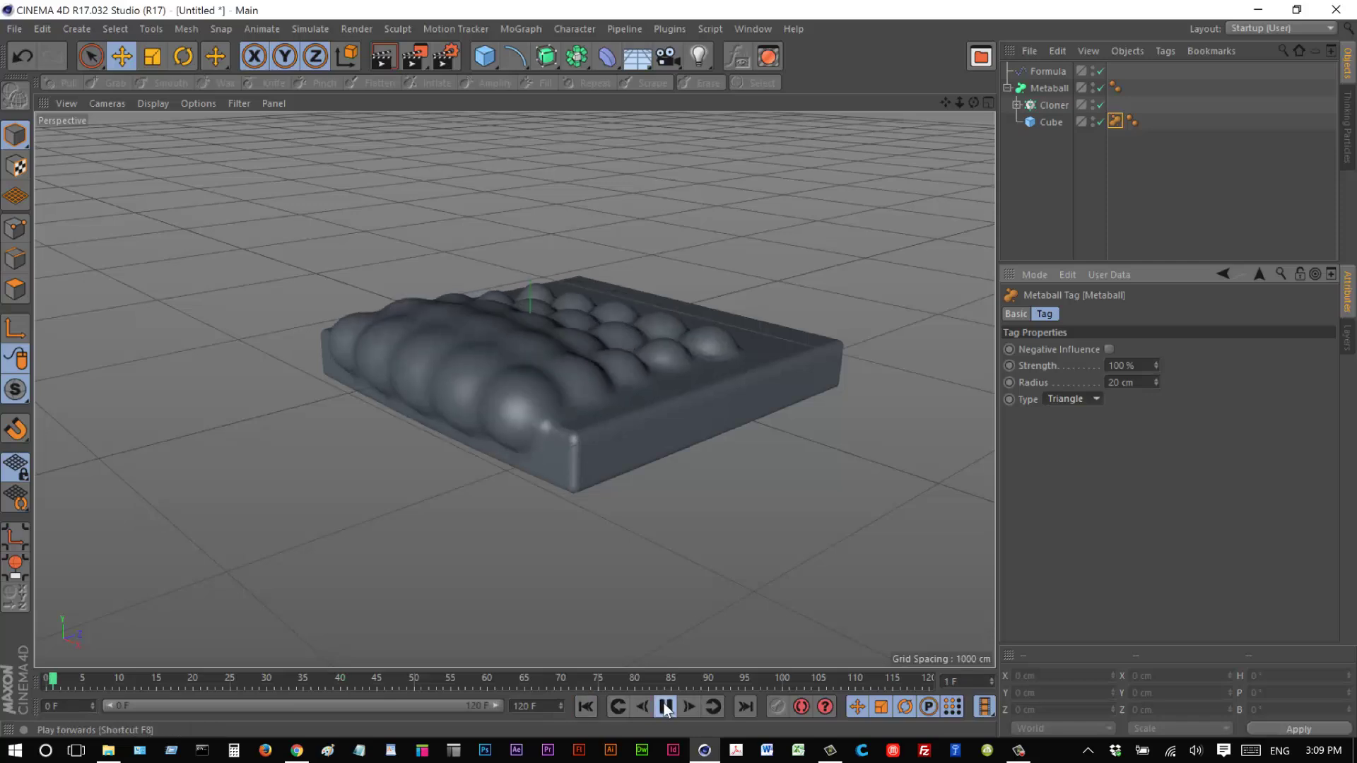